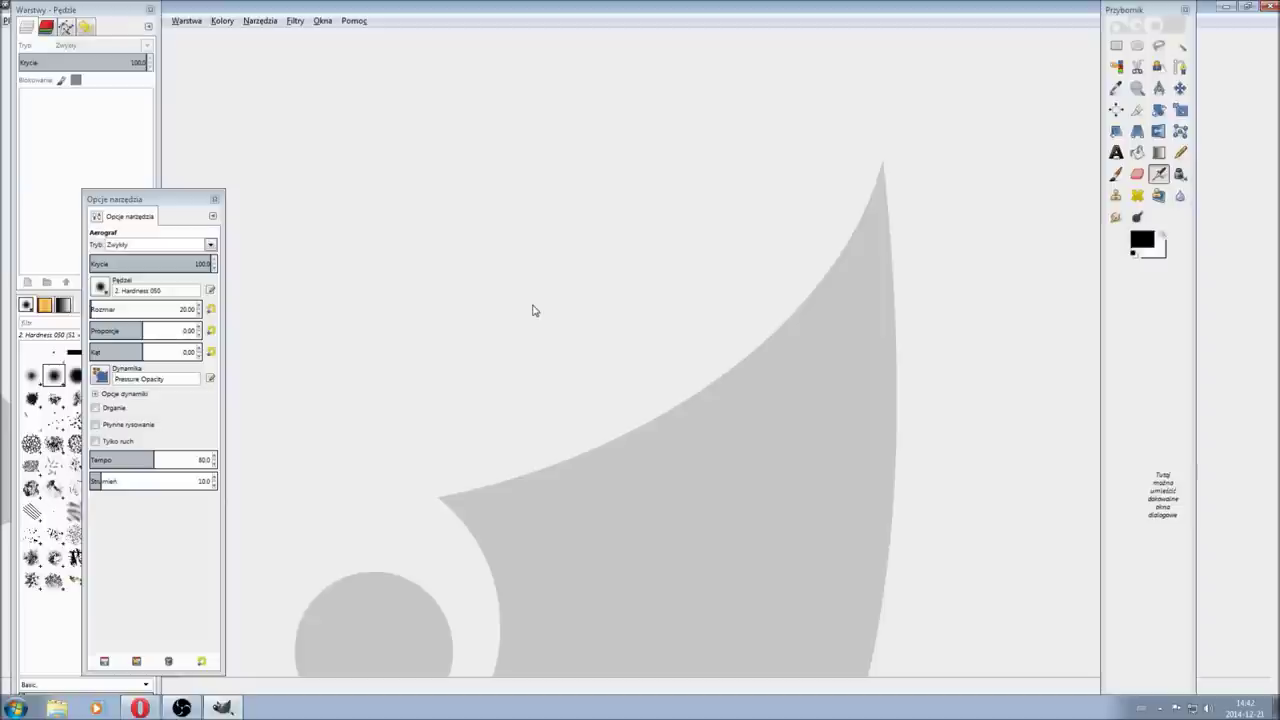
- Rearrange the dock and Tool Options panel so both, and the image menu bar, are fully visible
drag(106, 13, 107, 56)
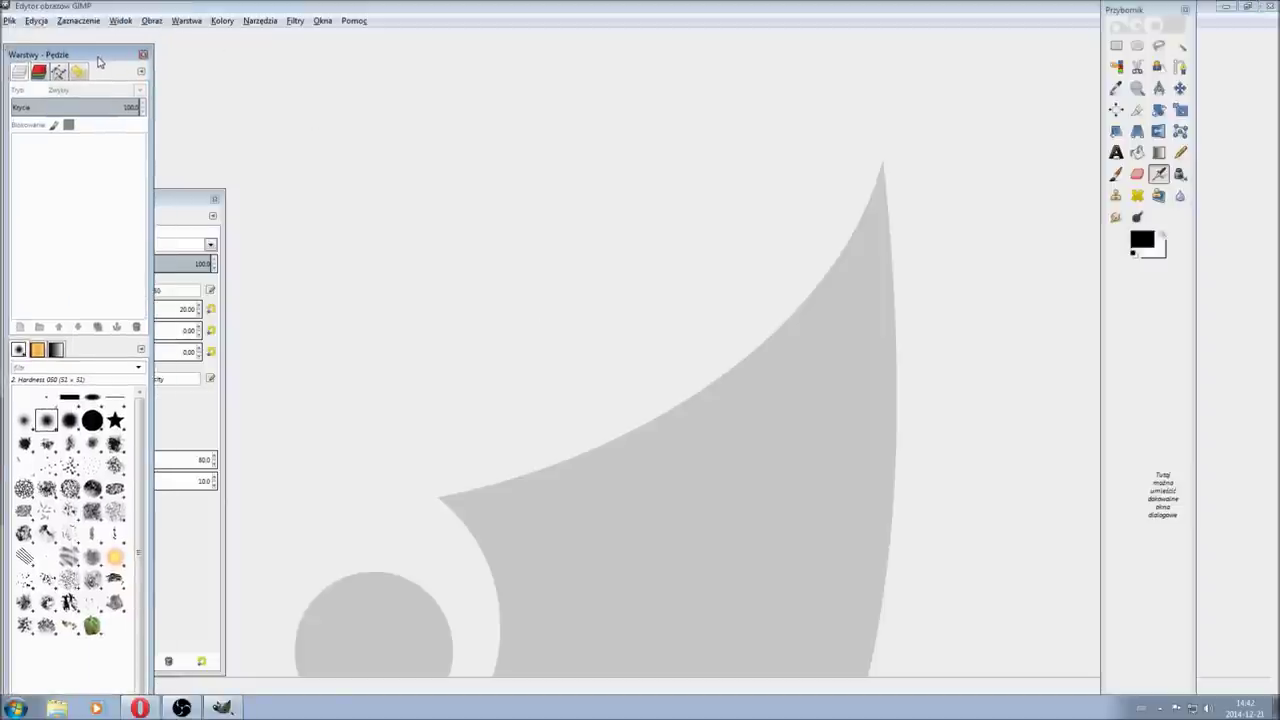
click(216, 12)
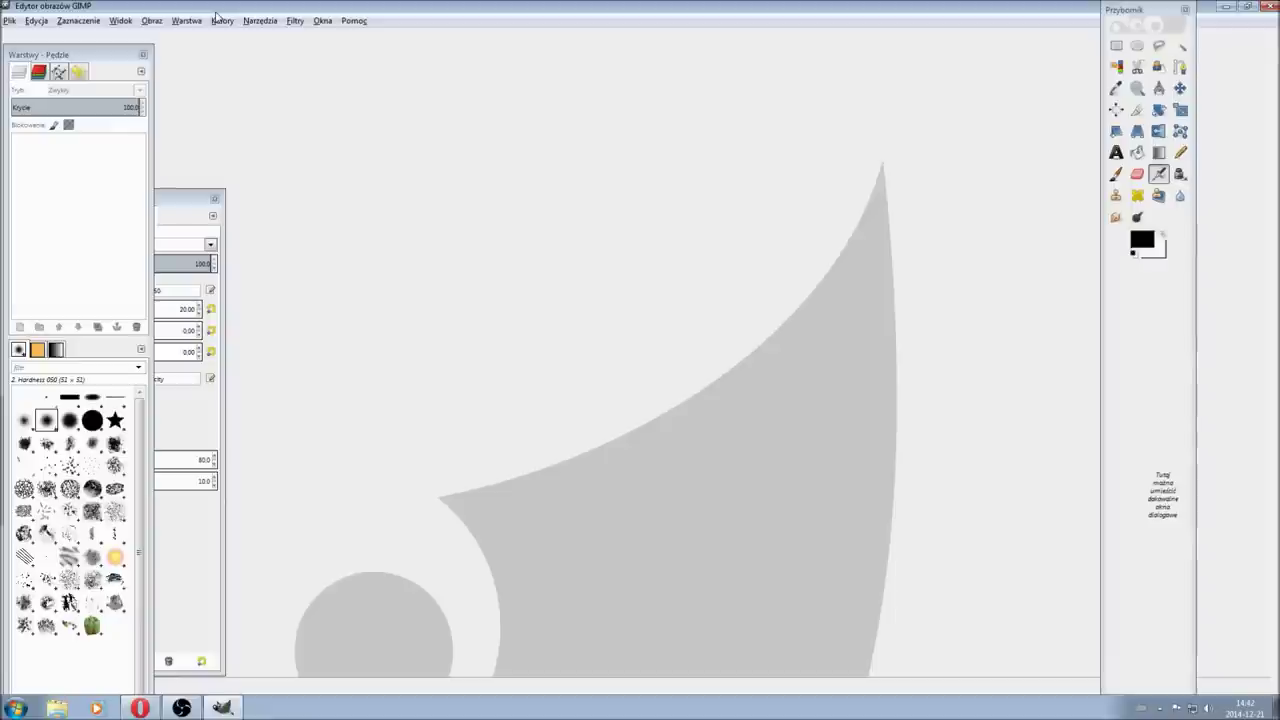
mouse_move(188, 204)
mouse_down()
mouse_move(250, 179)
mouse_move(277, 141)
mouse_up()
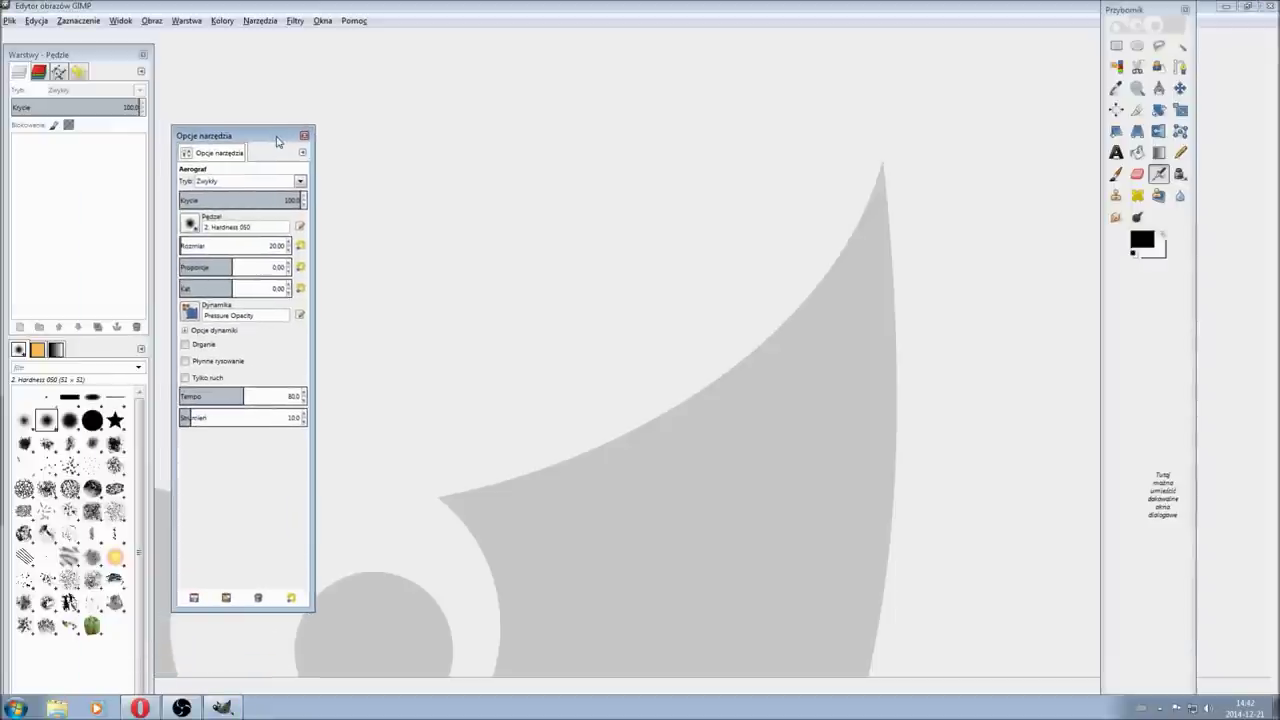
click(283, 14)
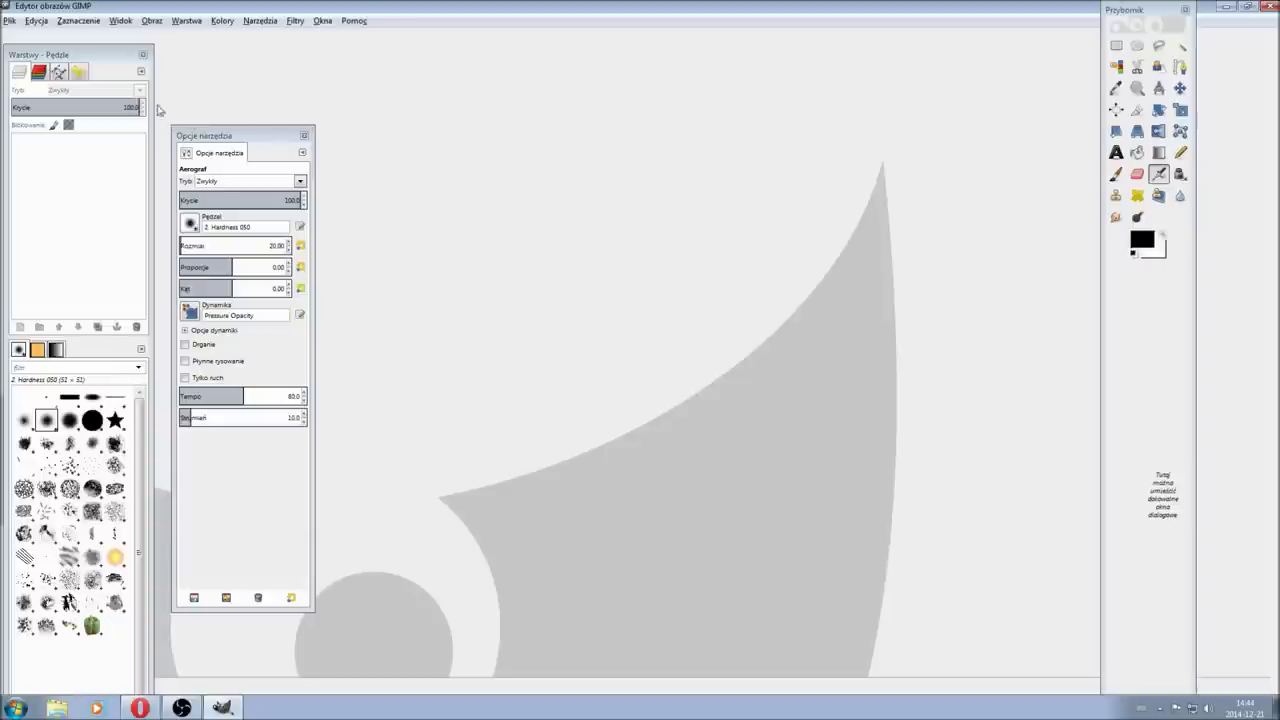
mouse_move(85, 63)
mouse_down()
mouse_move(160, 63)
mouse_move(88, 63)
mouse_up()
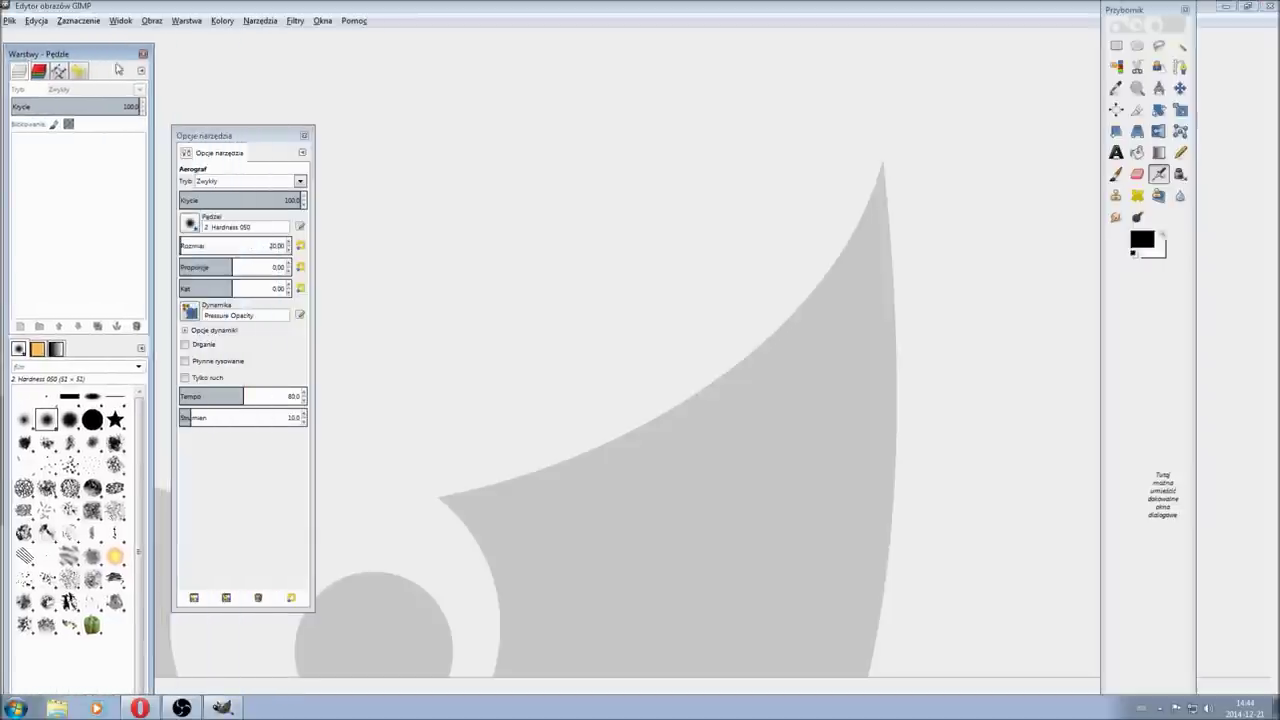
- Move Tool Options and the toolbox clear of the dock and show the Narzędzia (Tools) menu
drag(250, 145, 286, 145)
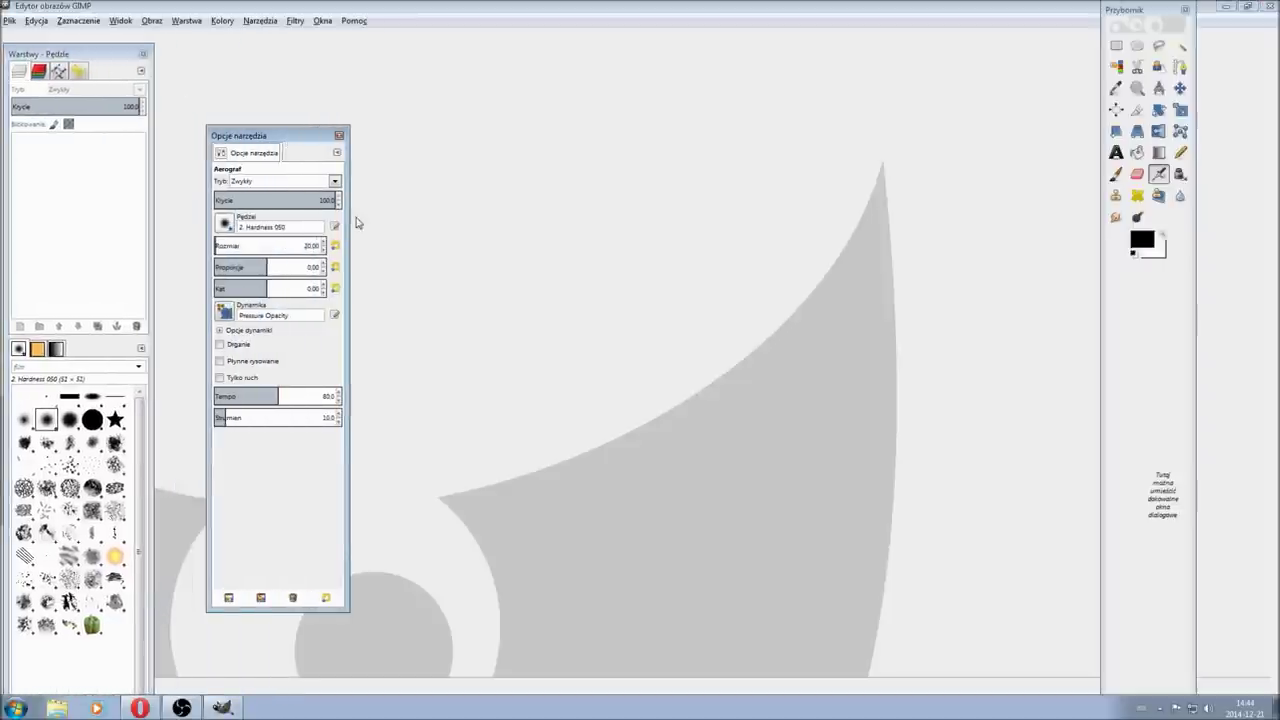
drag(1165, 14, 1198, 21)
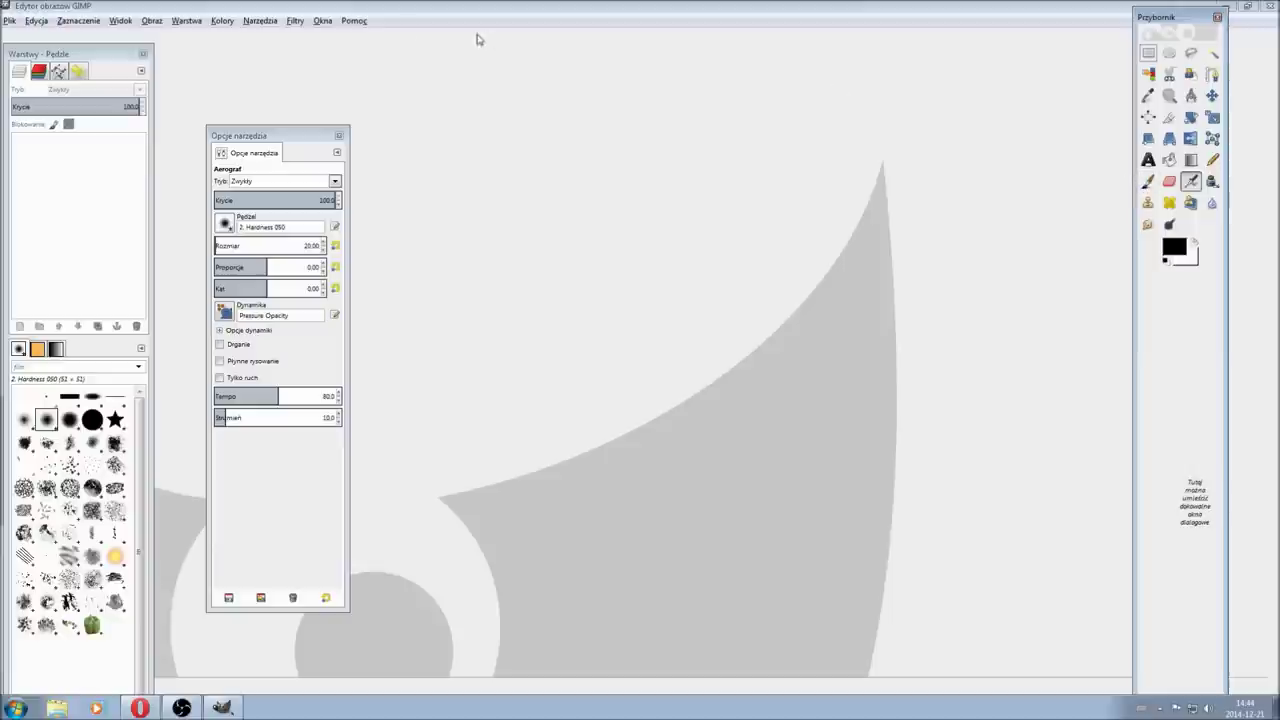
click(265, 22)
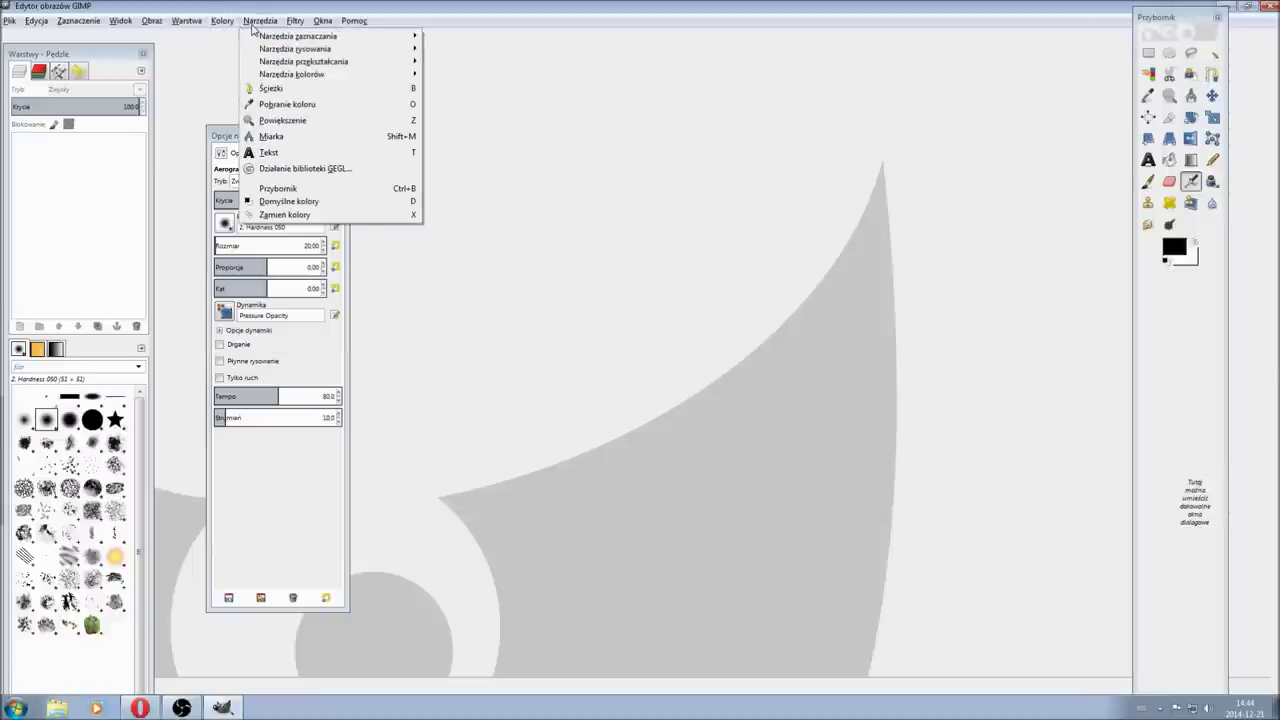
click(127, 10)
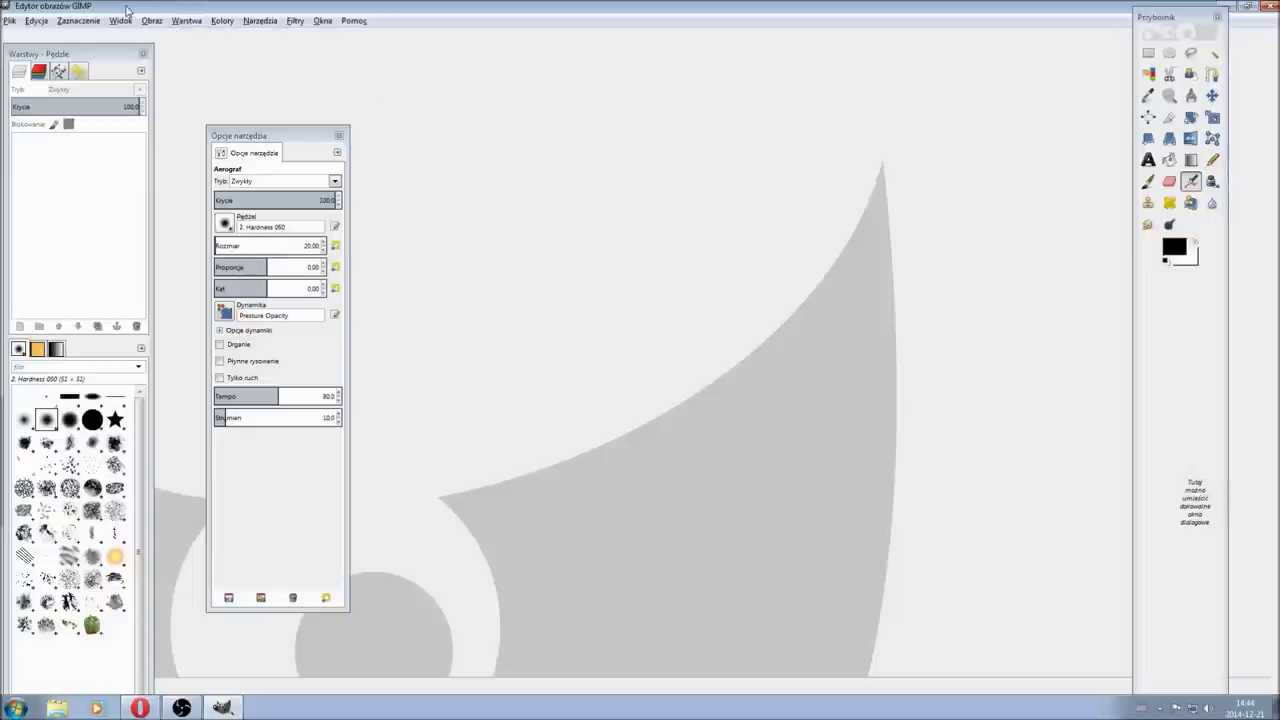
click(8, 20)
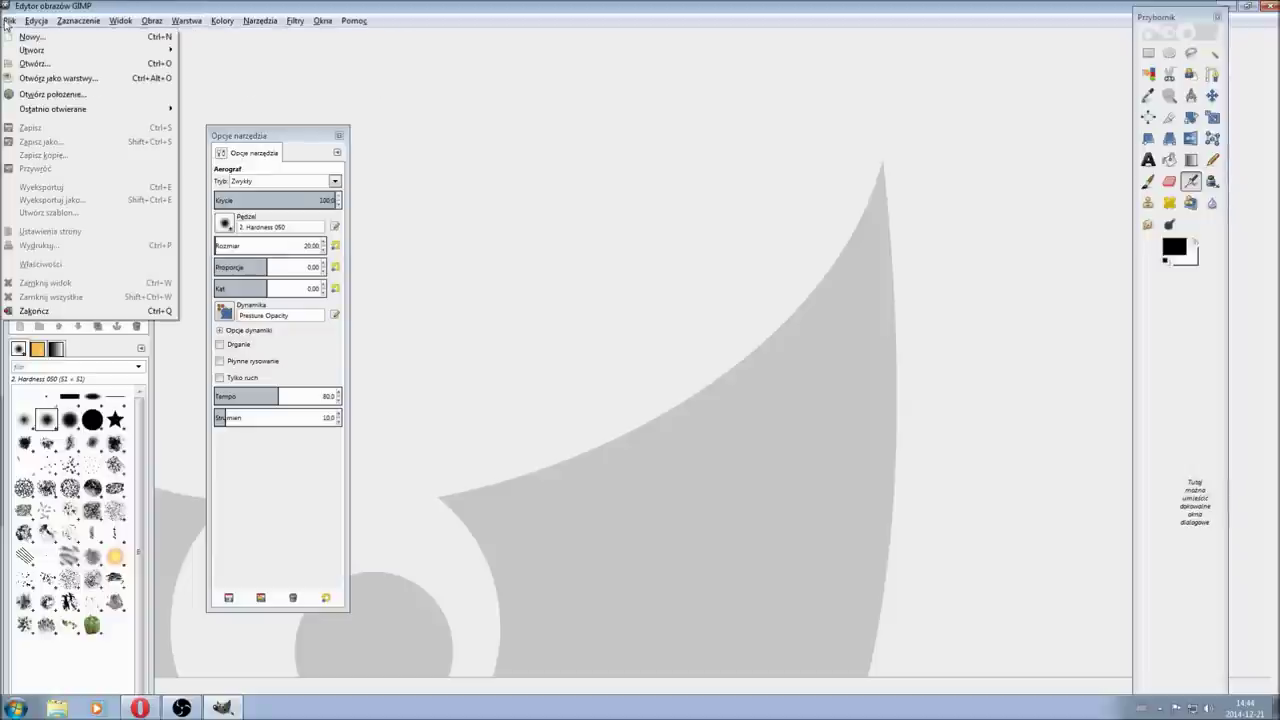
click(32, 36)
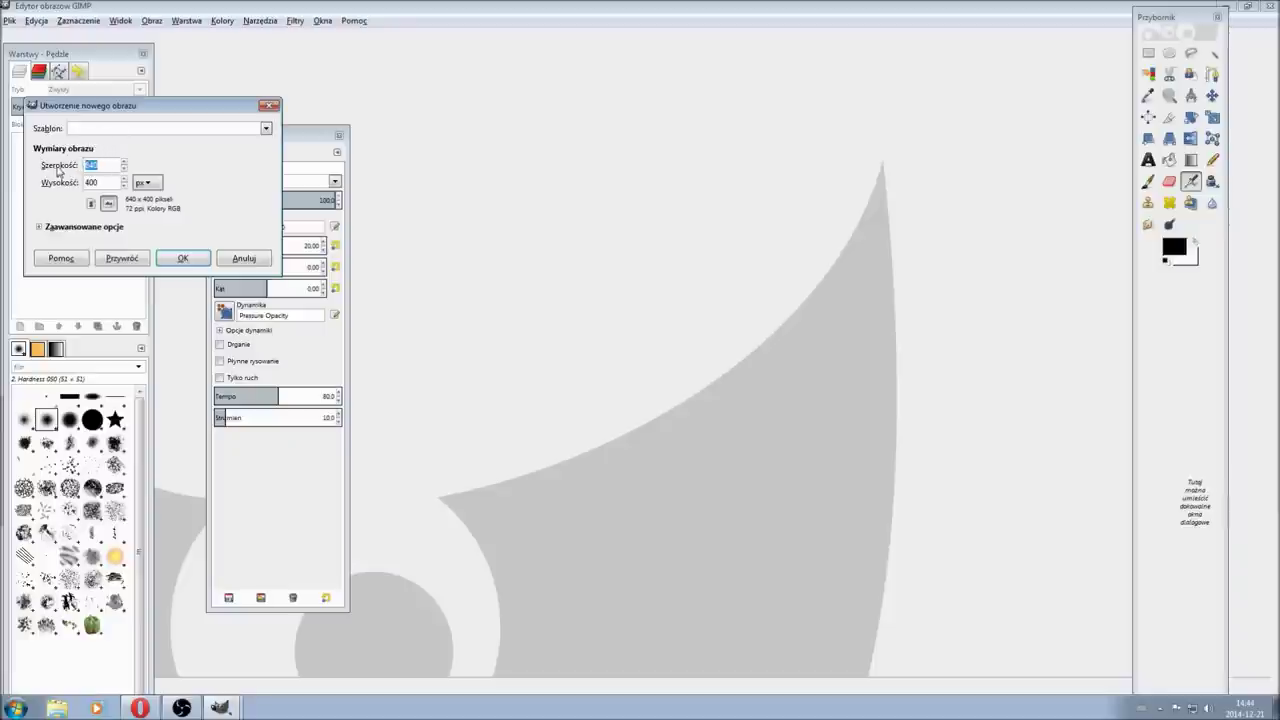
click(145, 183)
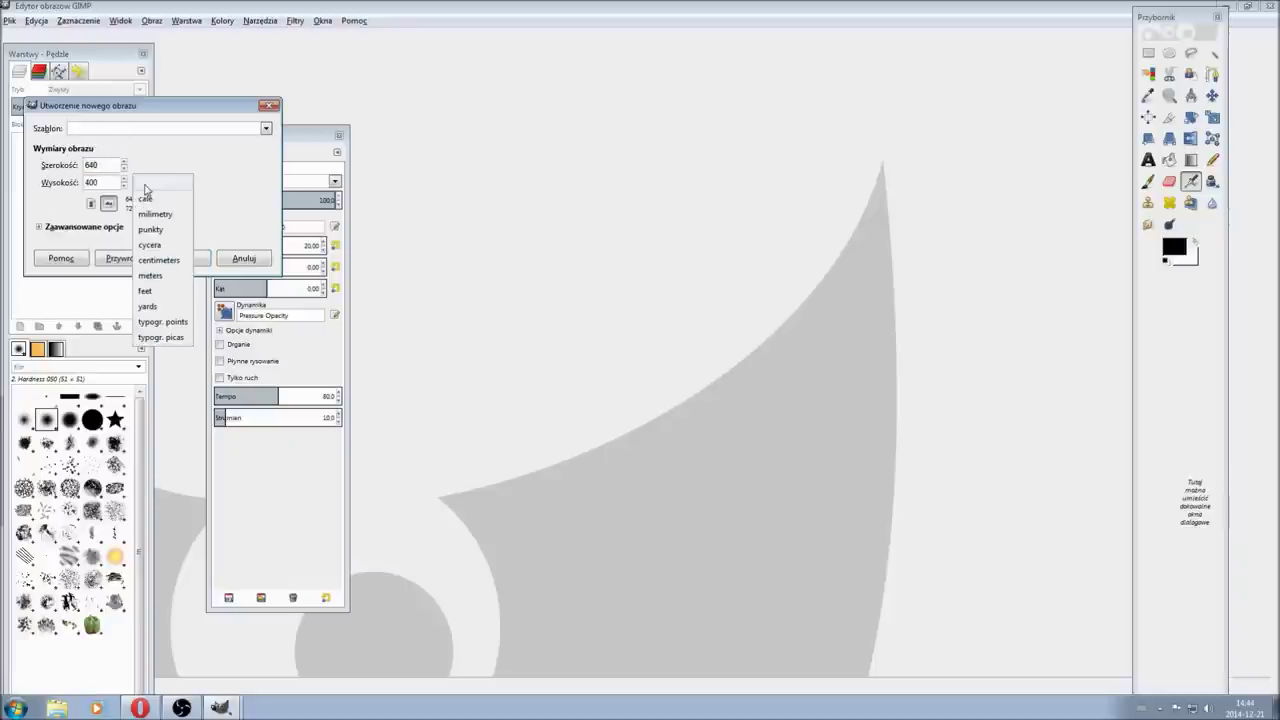
click(145, 186)
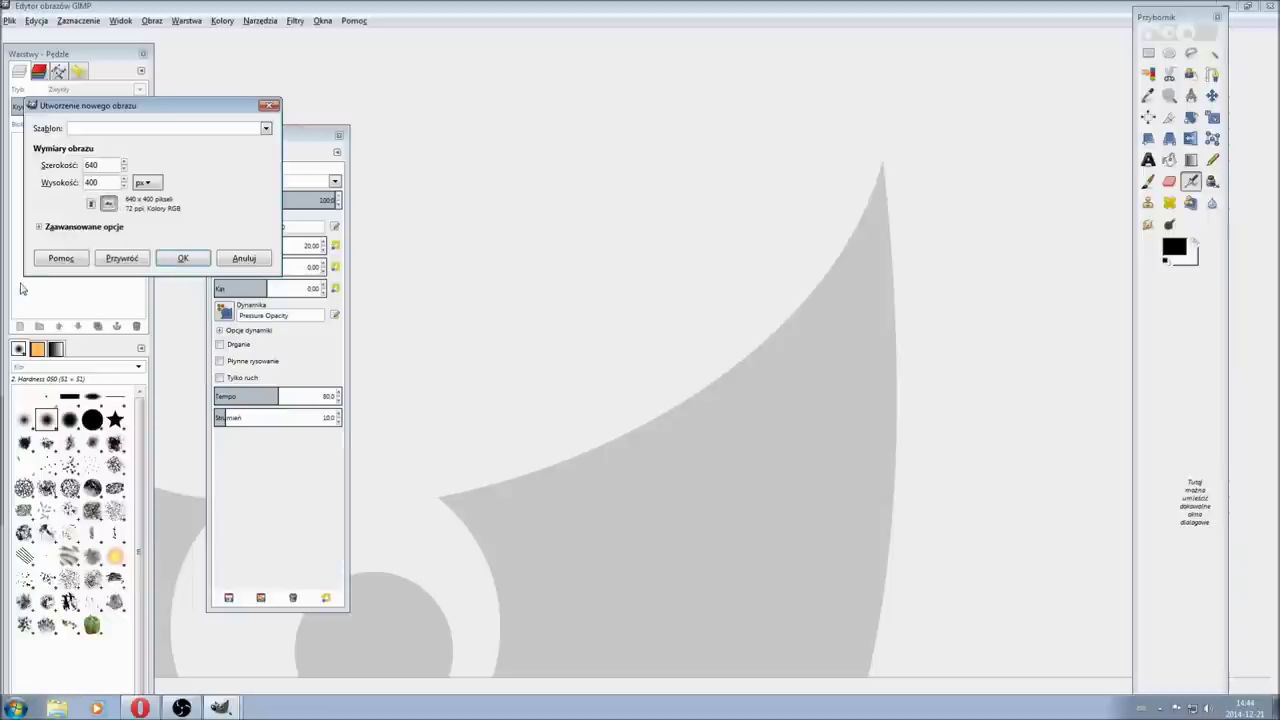
click(40, 229)
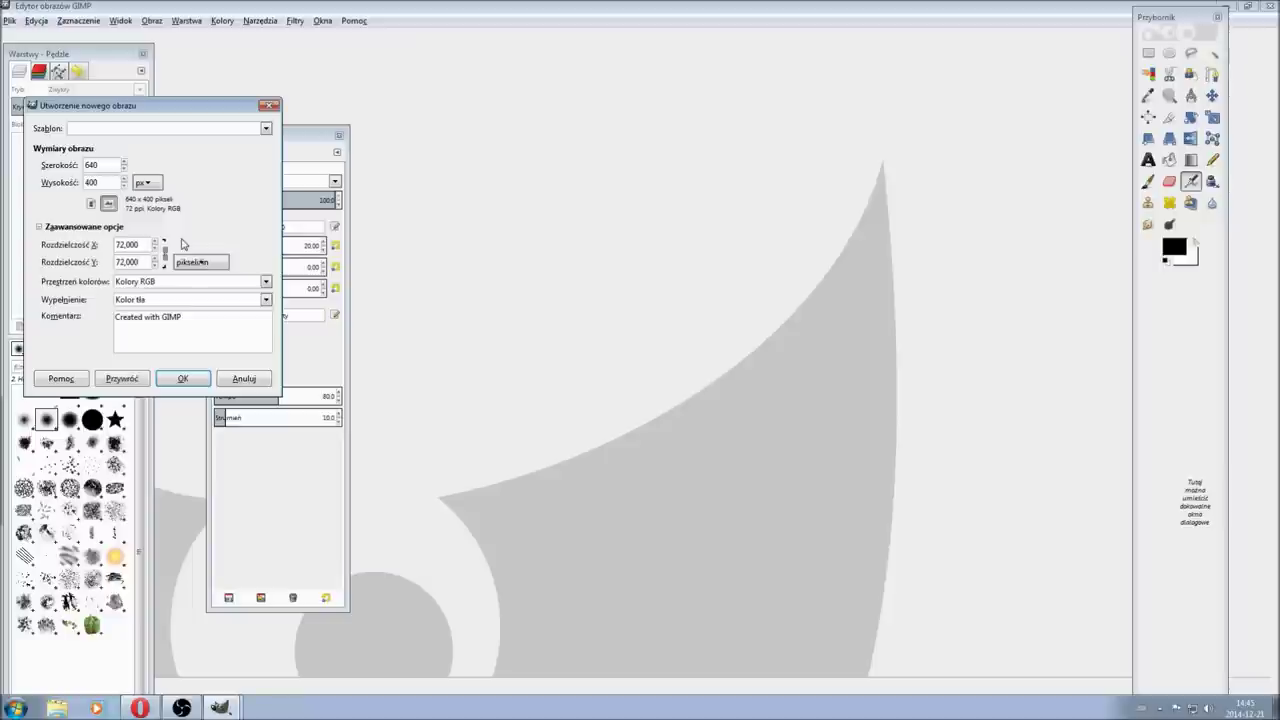
click(155, 287)
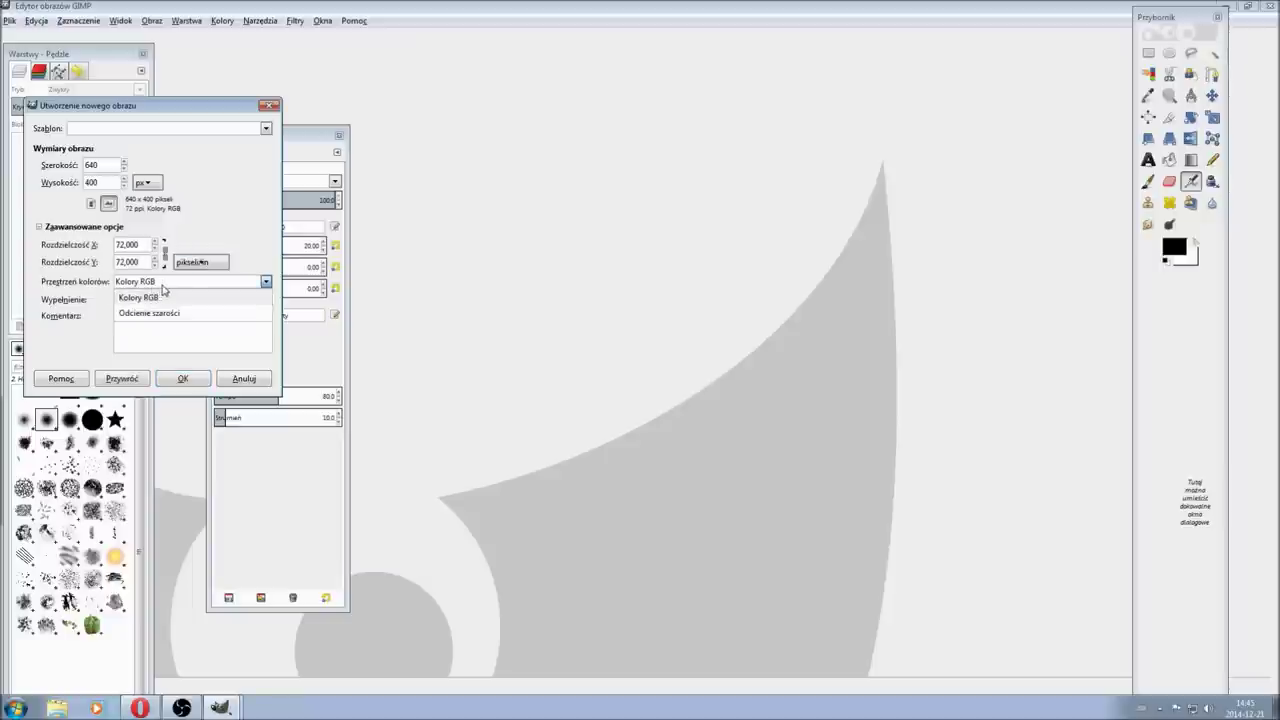
click(163, 291)
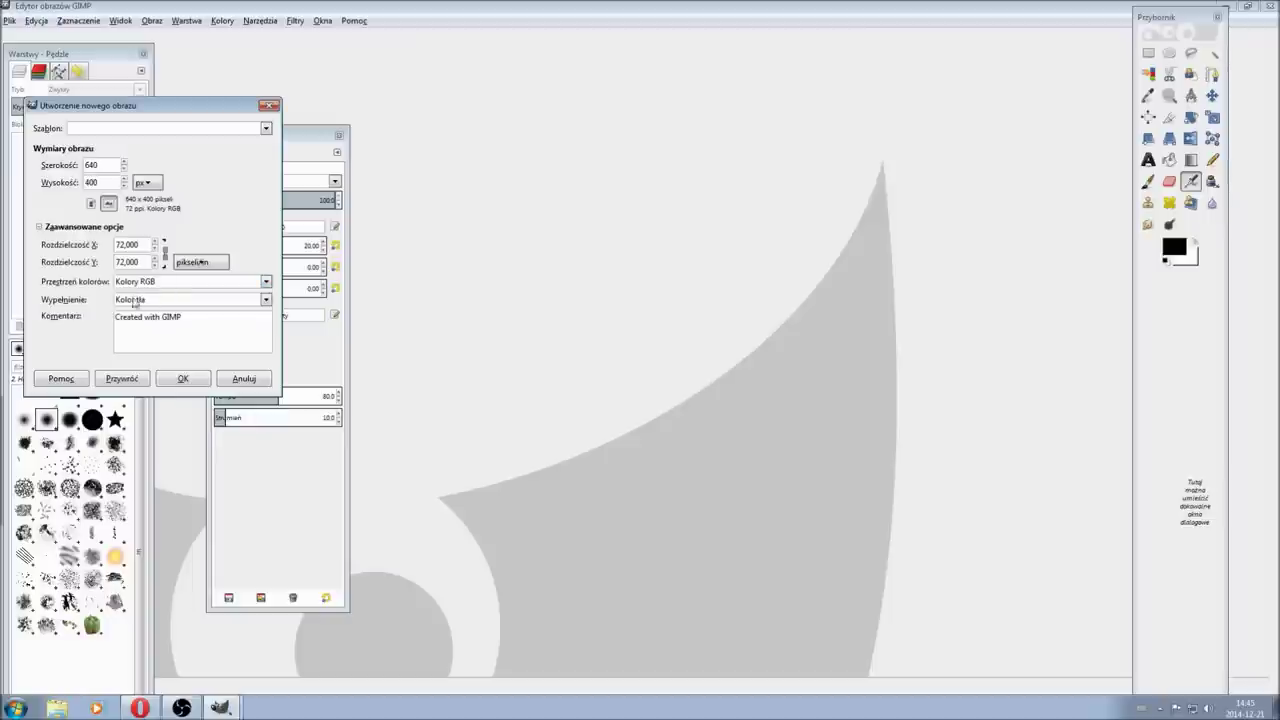
click(137, 305)
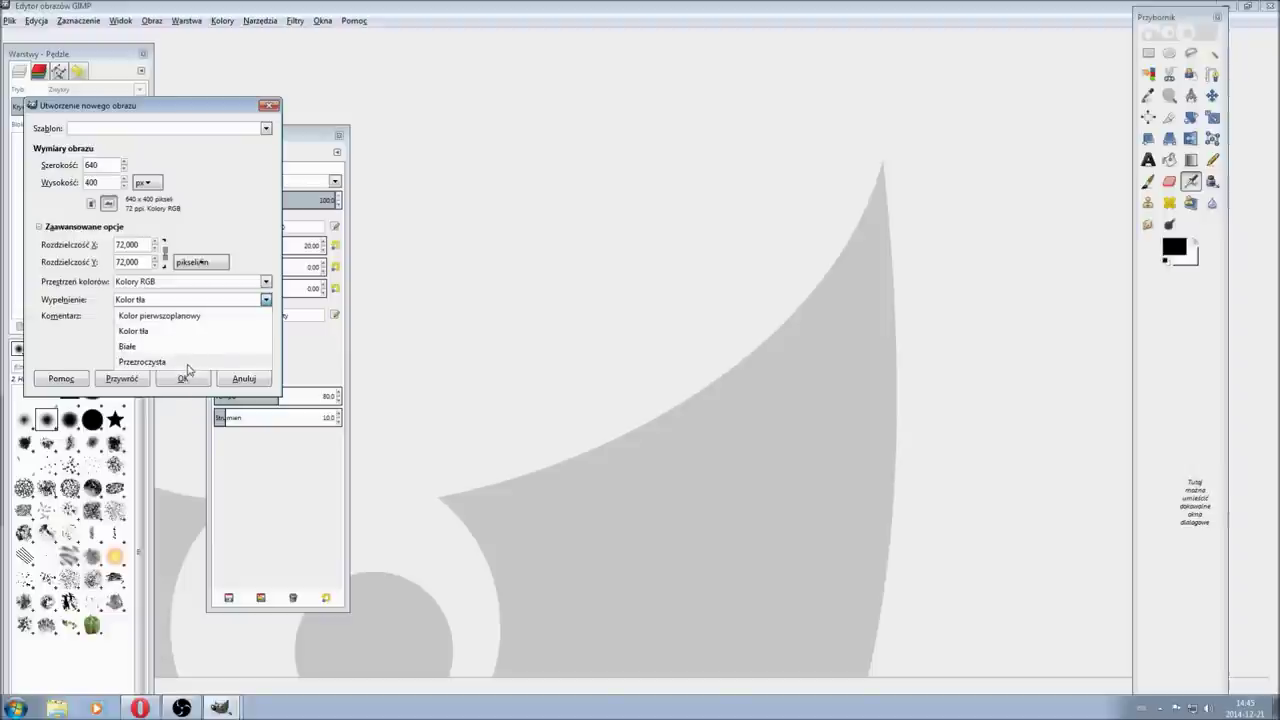
click(67, 350)
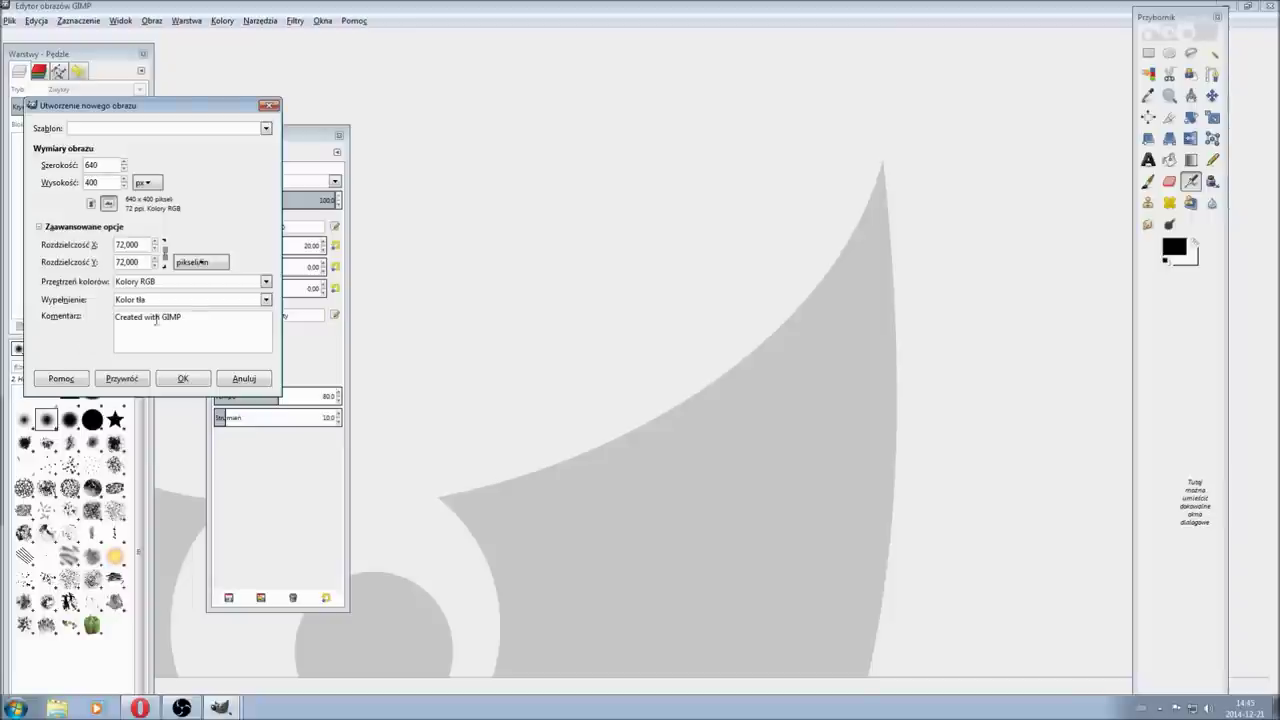
triple_click(184, 317)
click(184, 317)
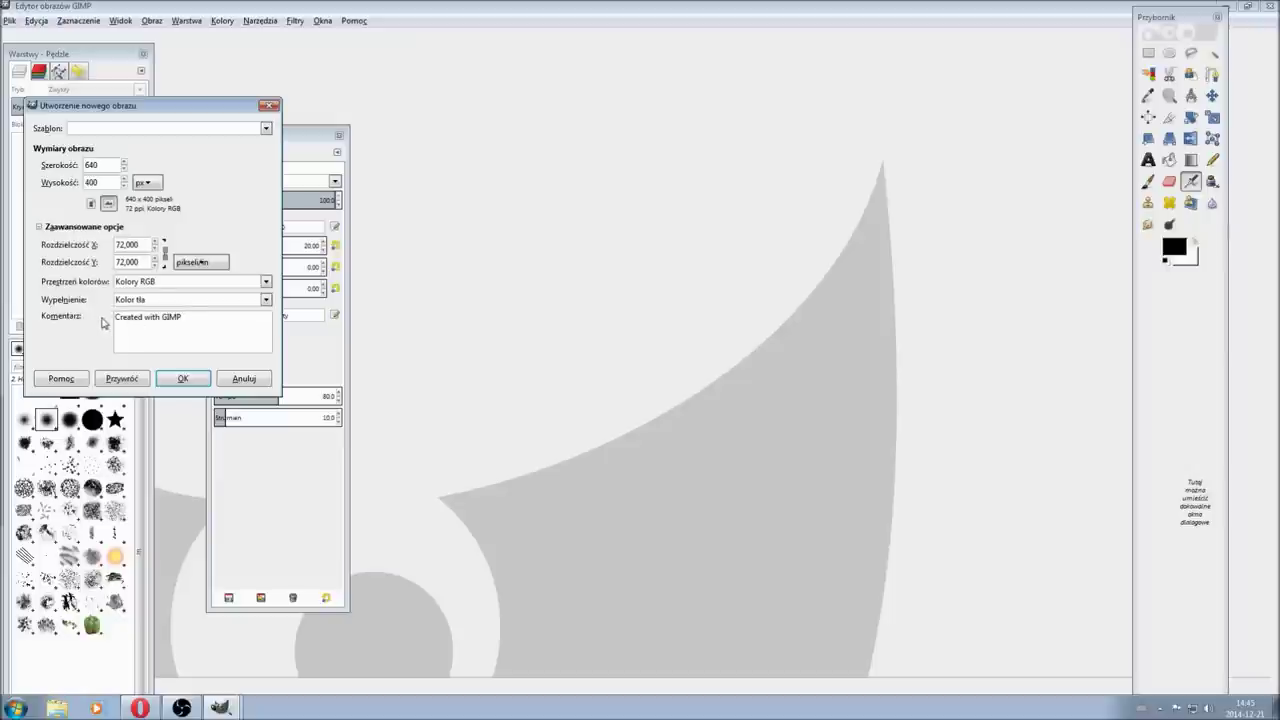
click(238, 378)
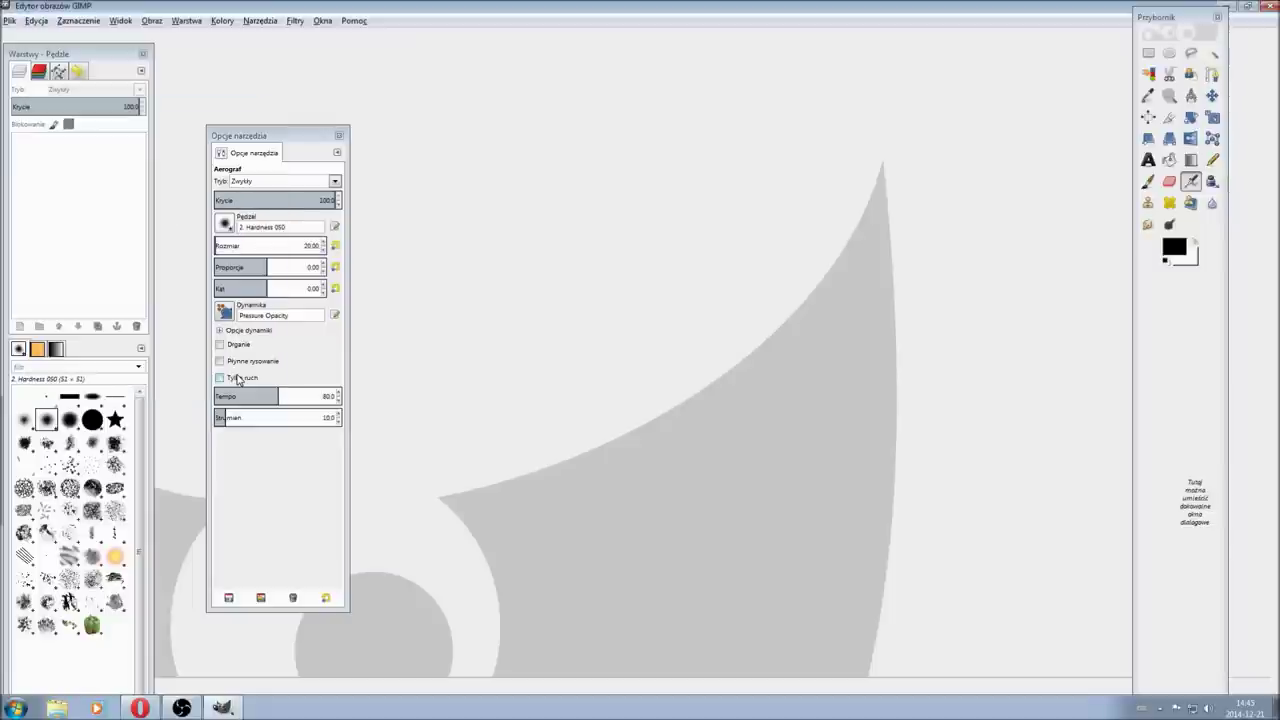
- Open the Plik (File) menu over the empty workspace
click(9, 21)
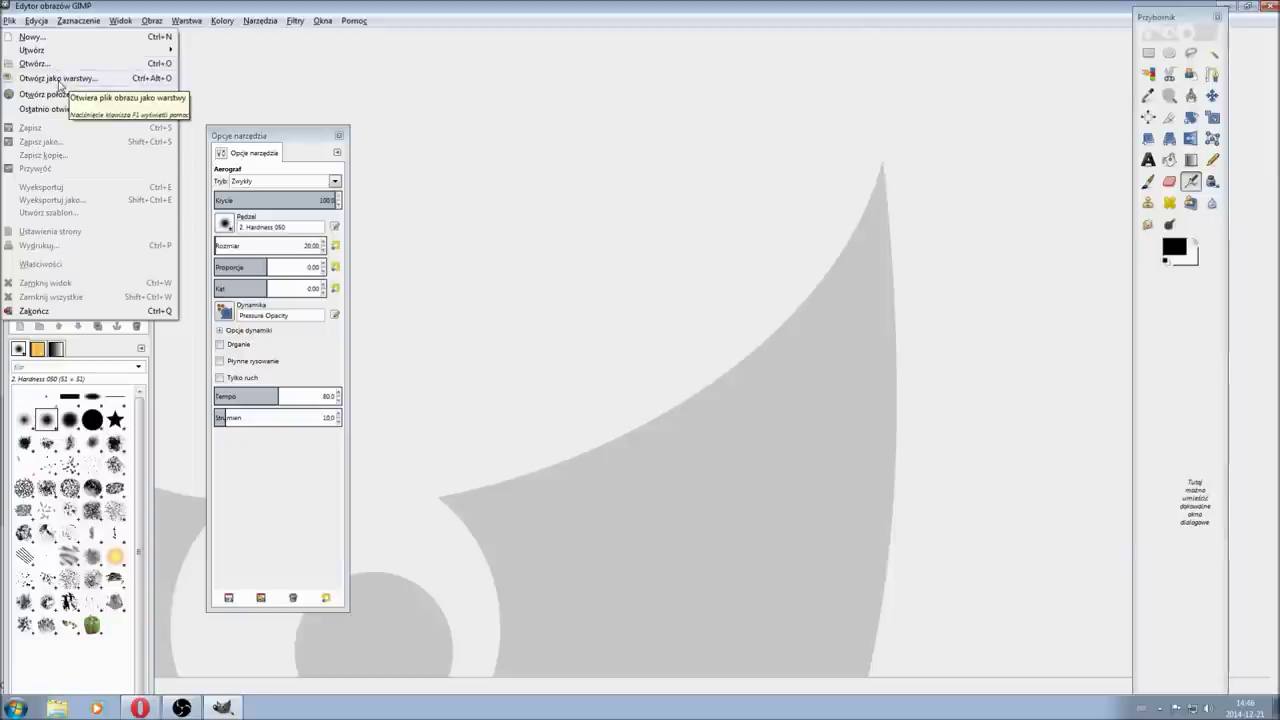
- Open Krajobraz_17.jpg from Pulpit (Desktop) and move Tool Options left off the photo
click(58, 80)
click(191, 132)
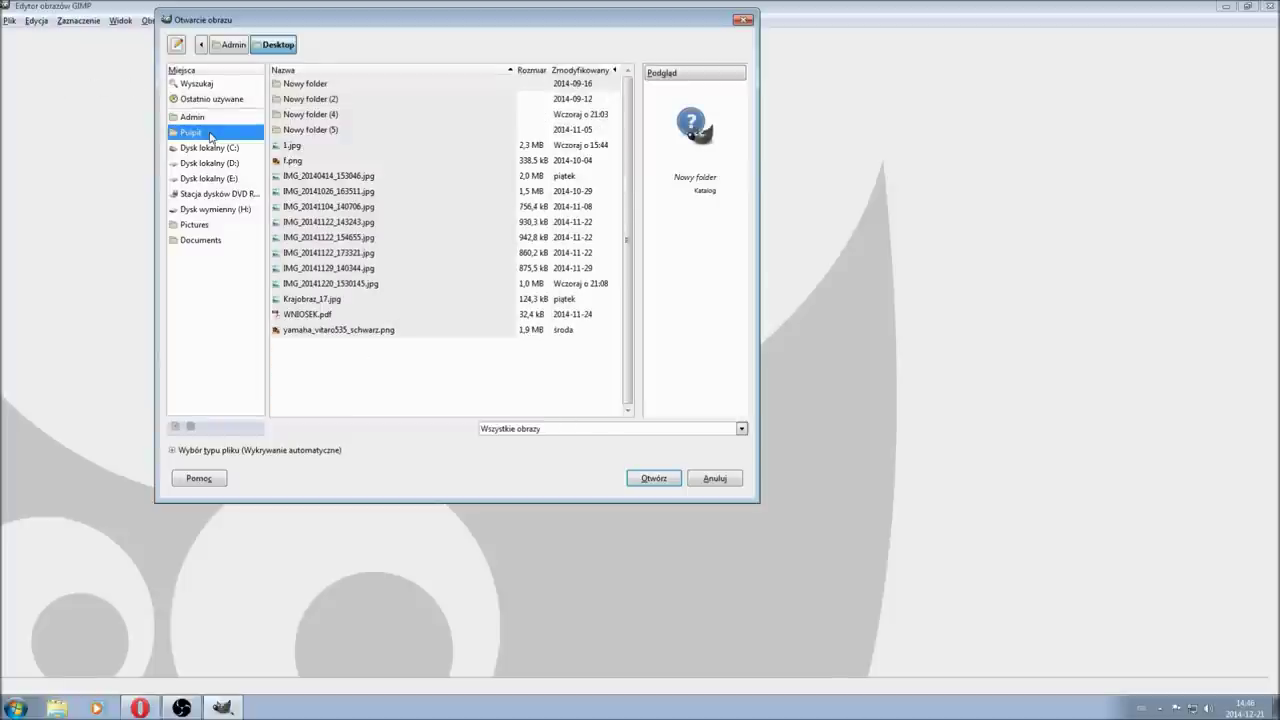
click(311, 302)
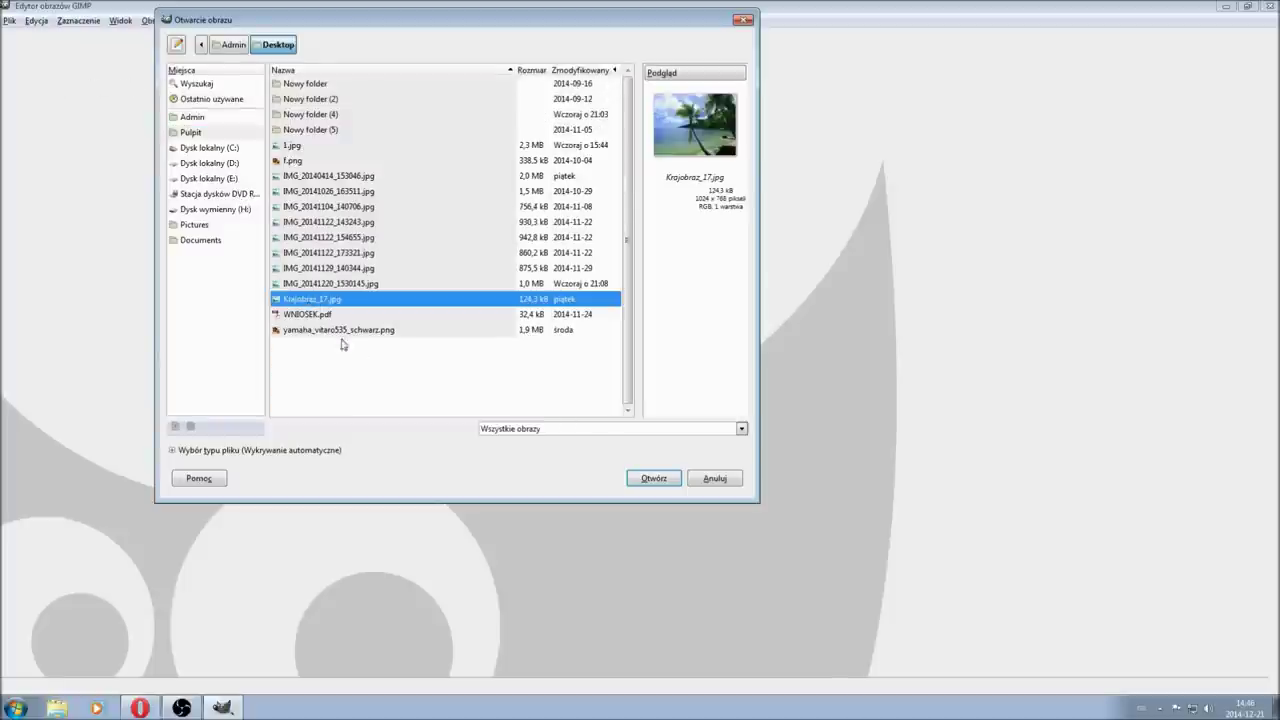
click(650, 478)
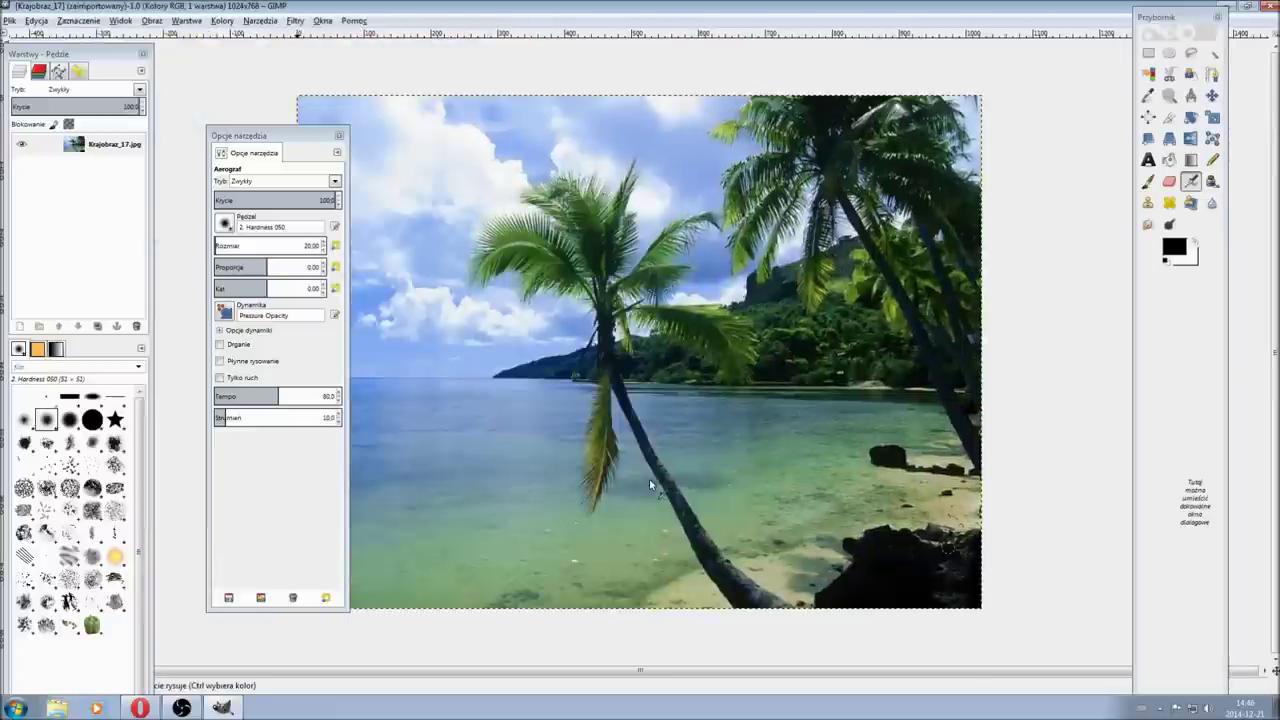
drag(284, 142, 150, 148)
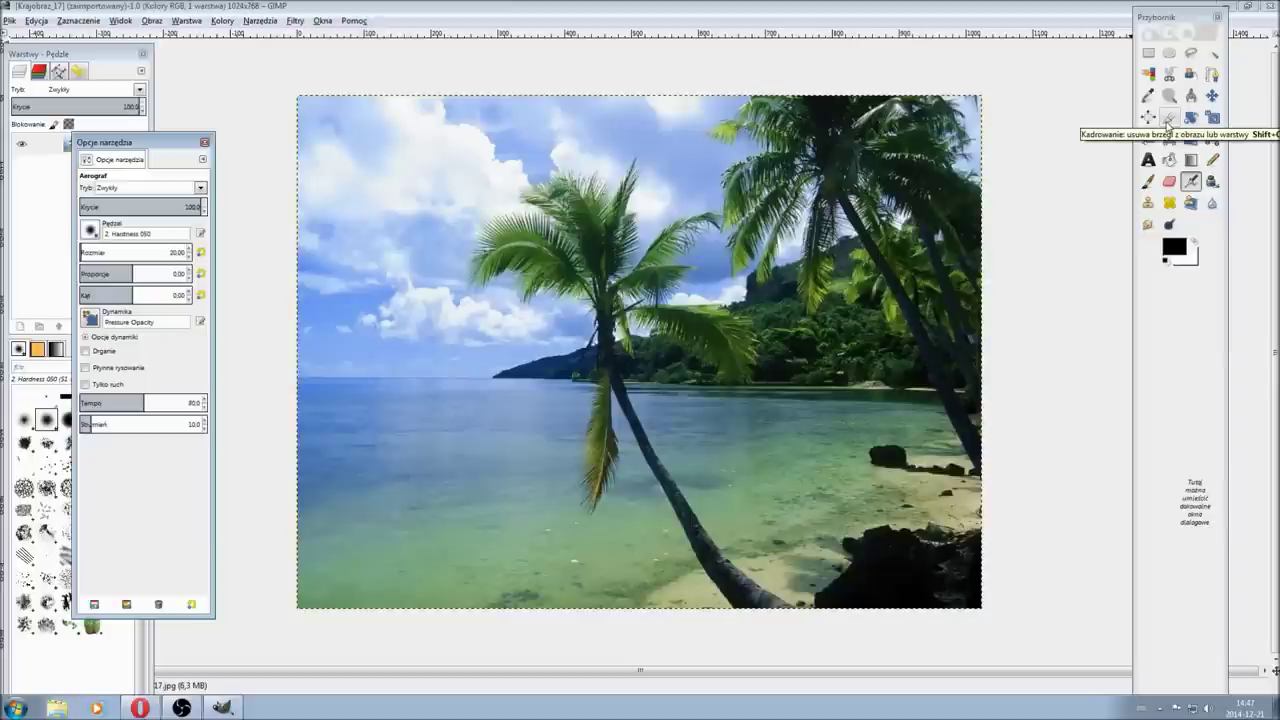
- Draw a crop rectangle around the leaning palm tree and adjust its top edge
click(1167, 121)
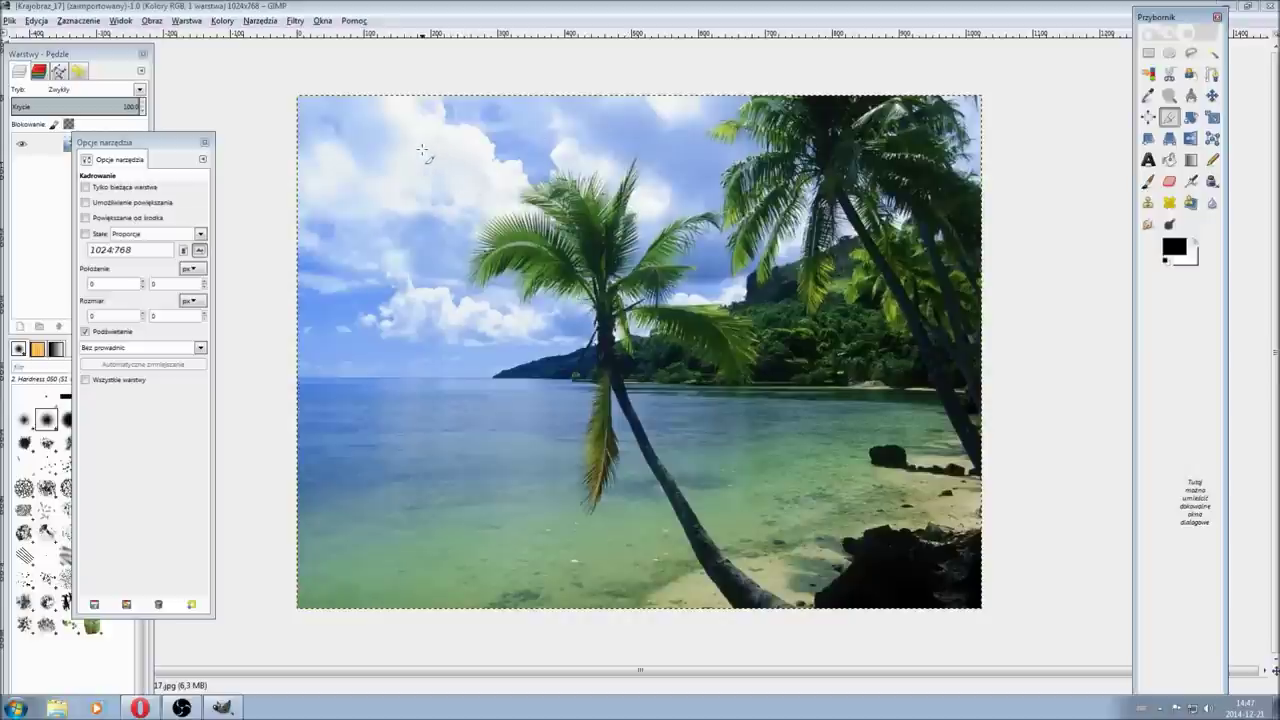
drag(422, 150, 761, 526)
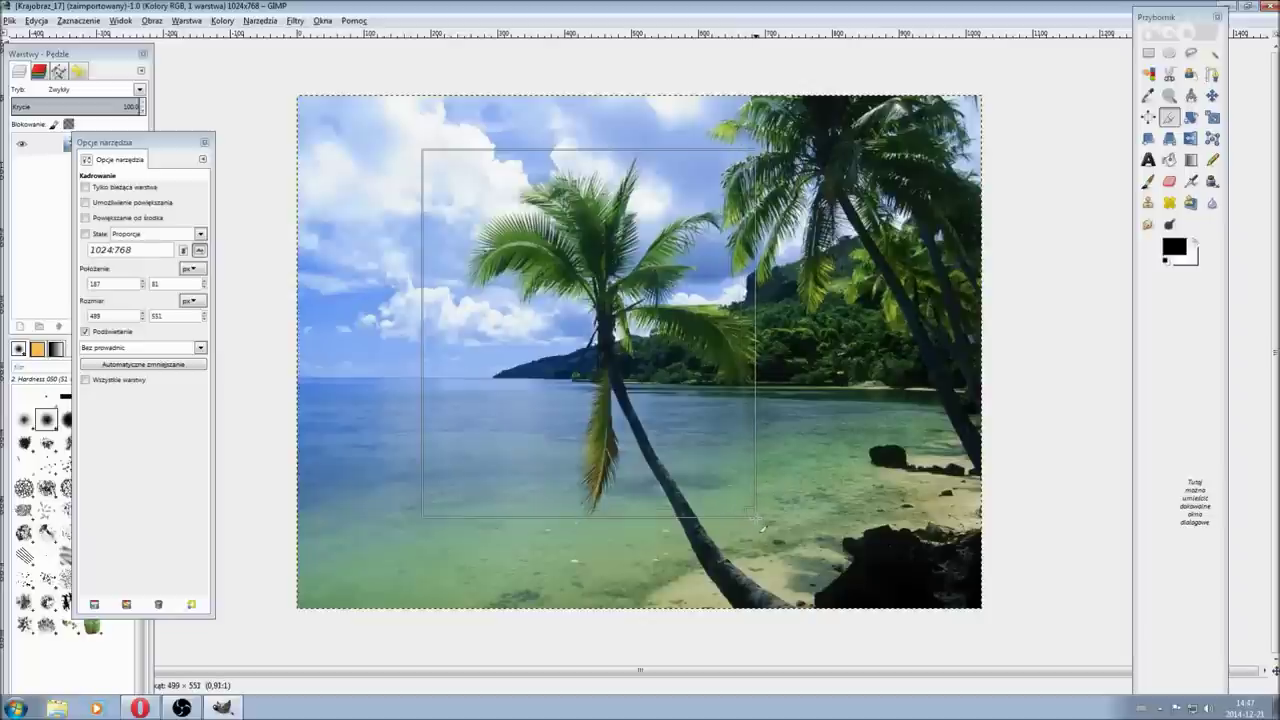
drag(762, 527, 781, 521)
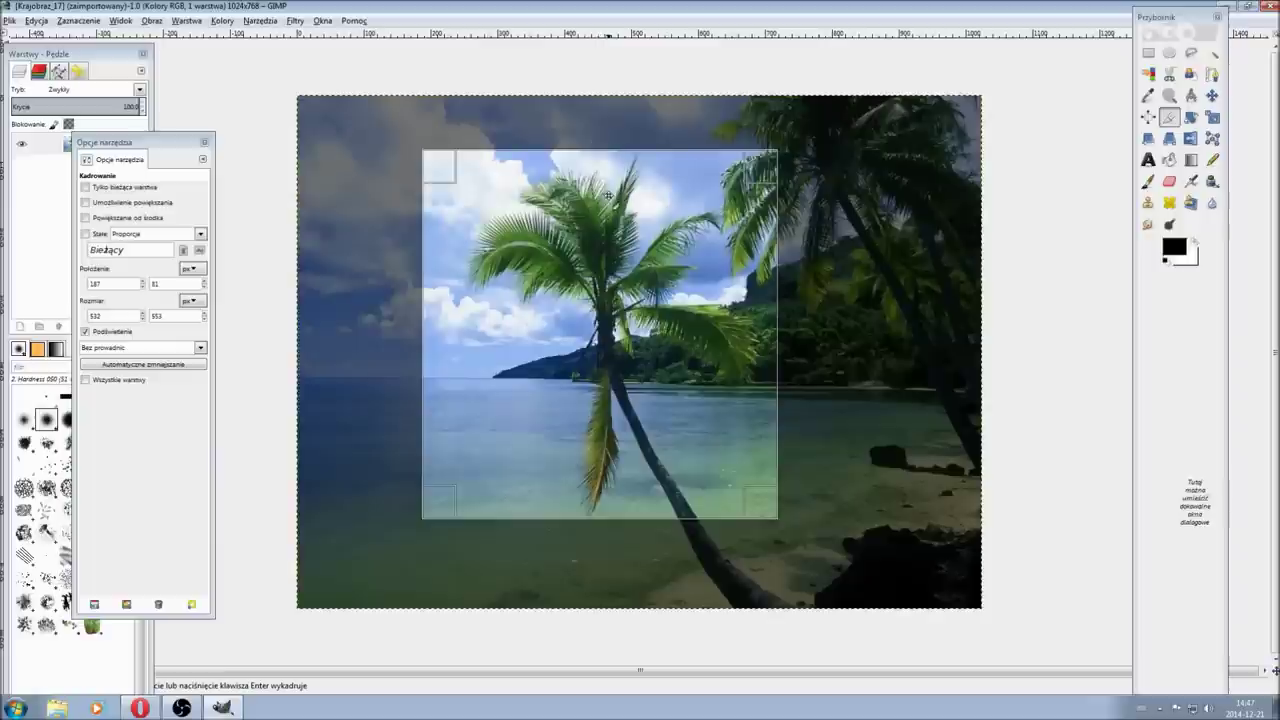
drag(607, 171, 607, 167)
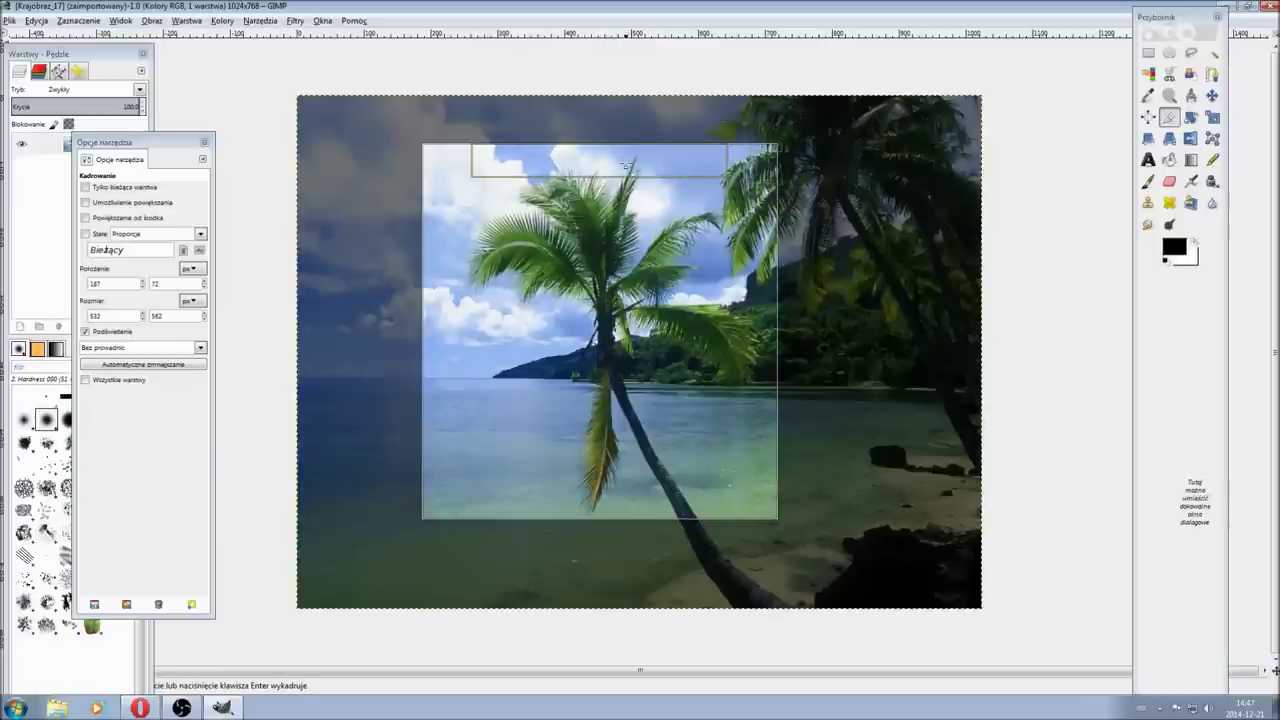
drag(592, 165, 593, 166)
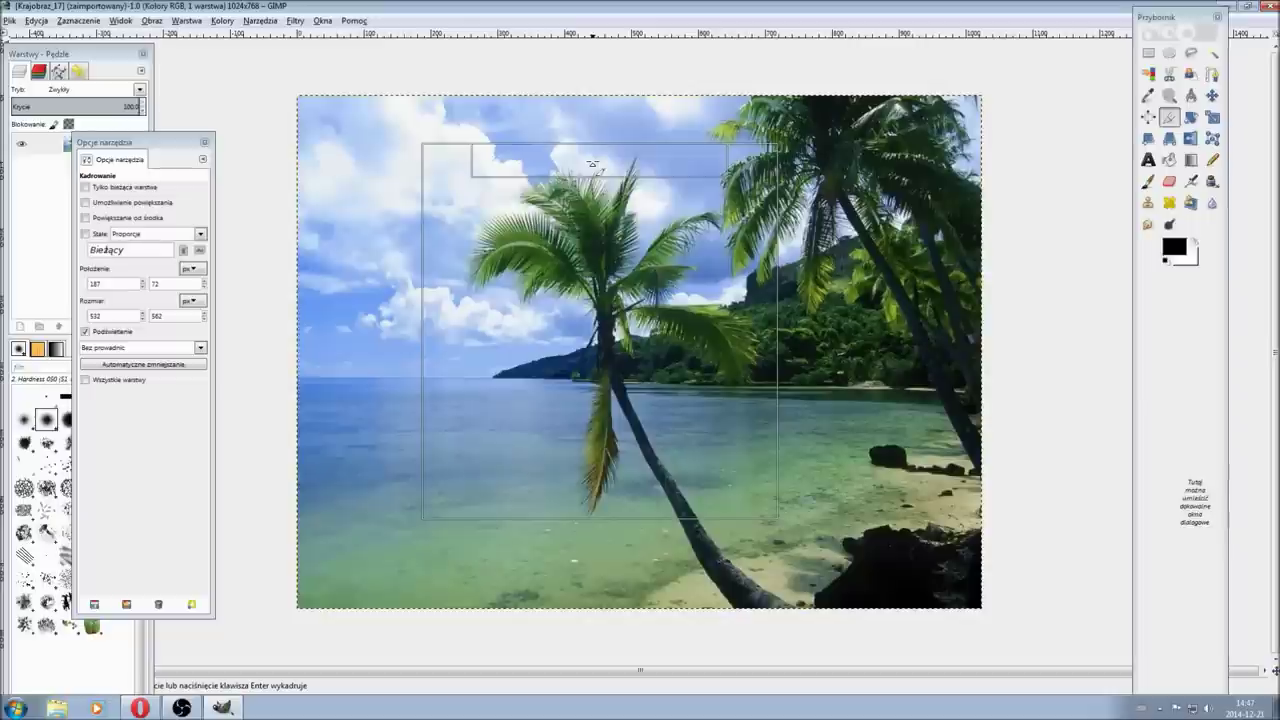
drag(592, 164, 592, 163)
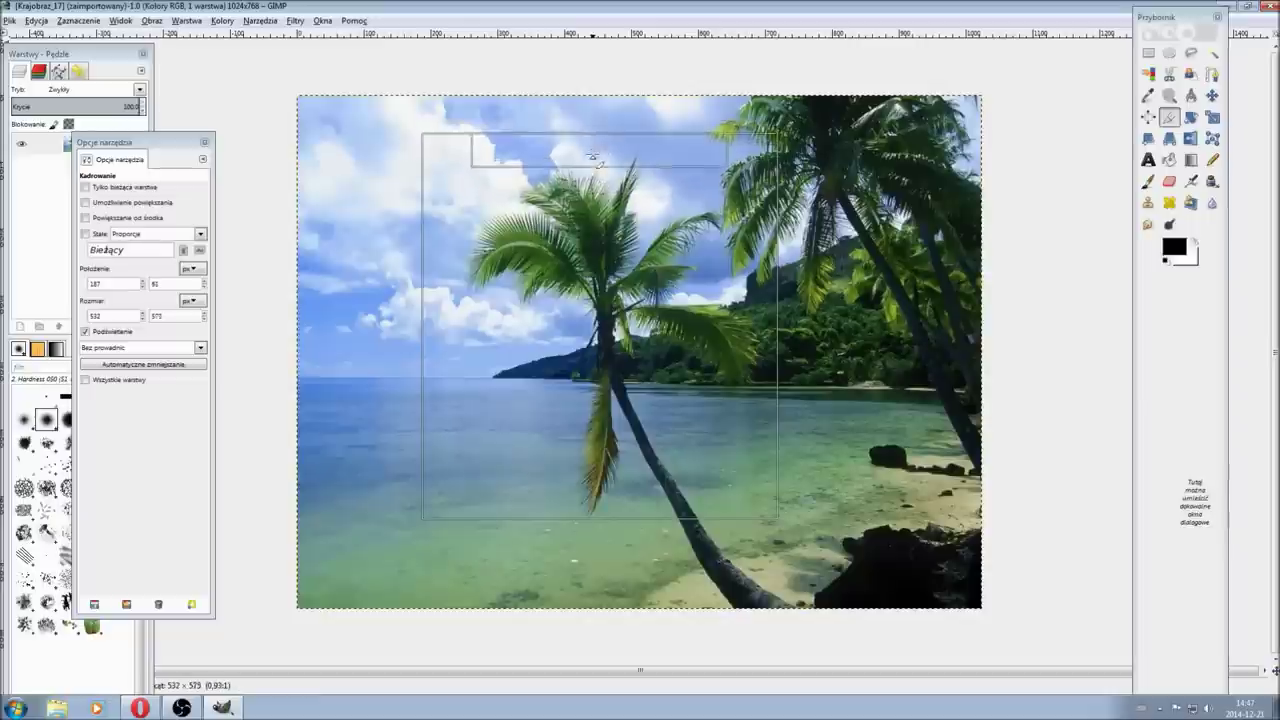
- Trim the crop rectangle to 500×555 px and apply the crop
drag(603, 520, 605, 517)
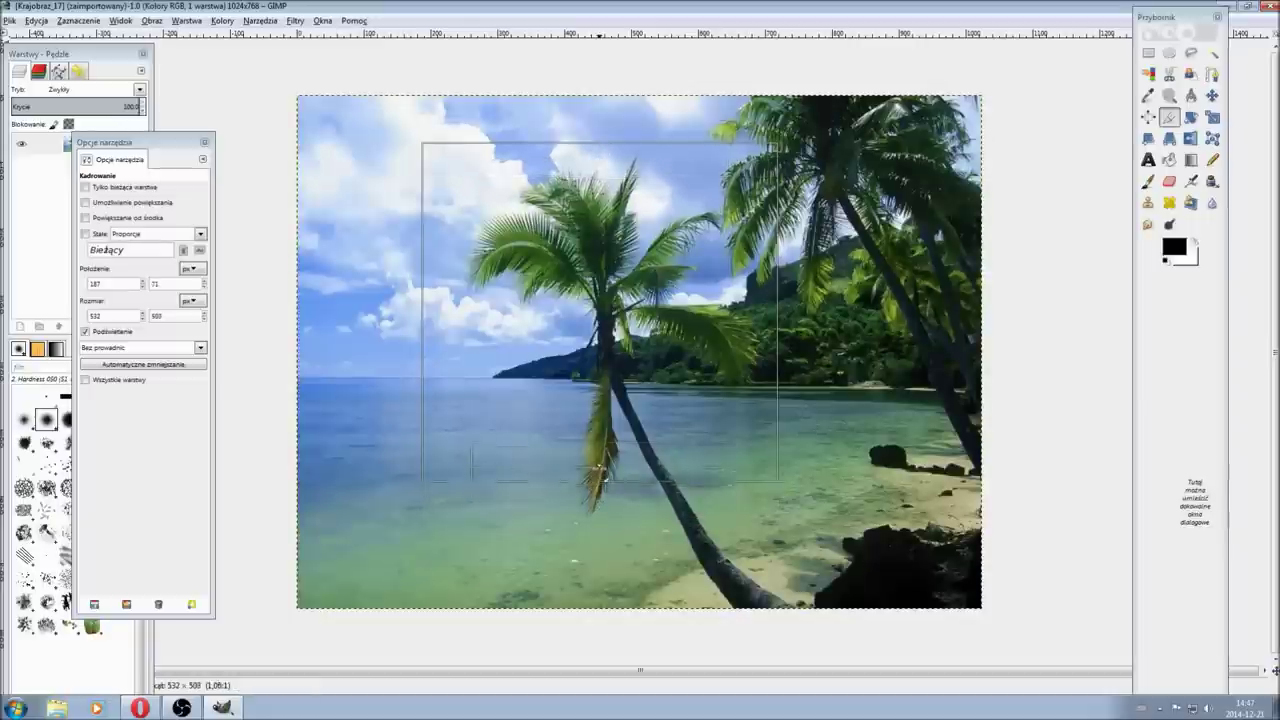
mouse_move(778, 522)
mouse_down()
mouse_move(755, 504)
mouse_move(765, 517)
mouse_up()
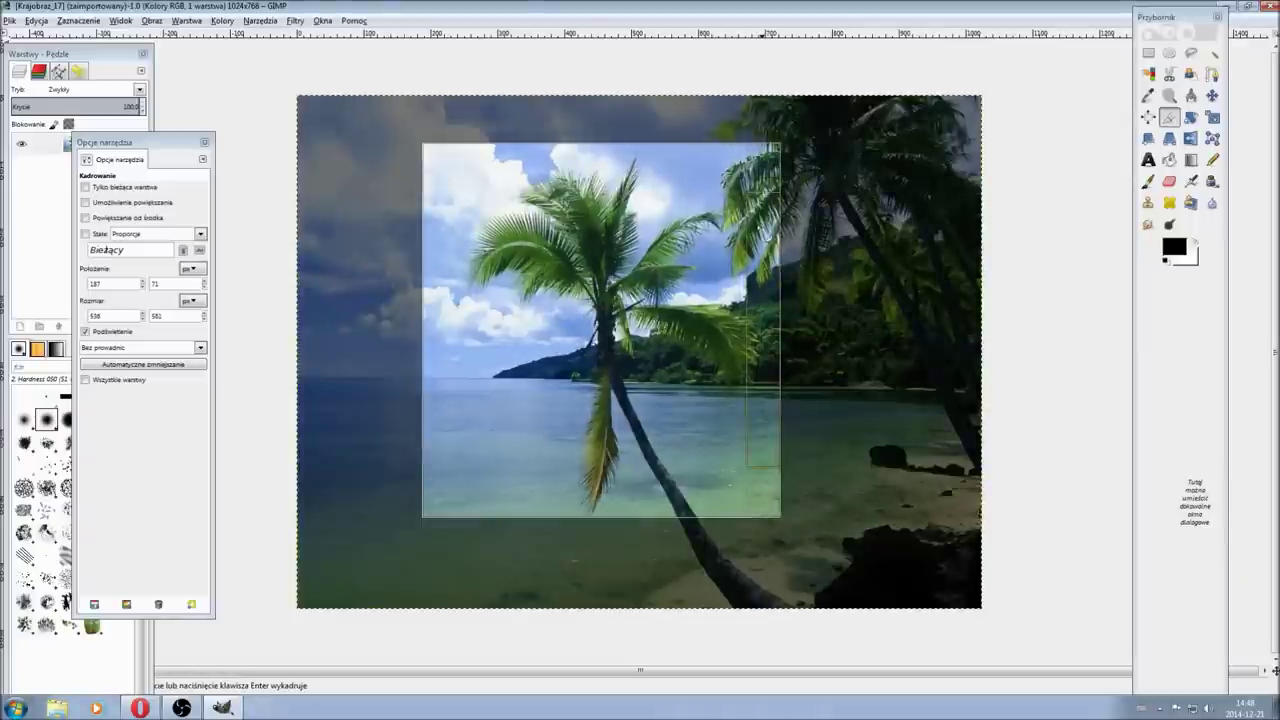
drag(764, 460, 760, 460)
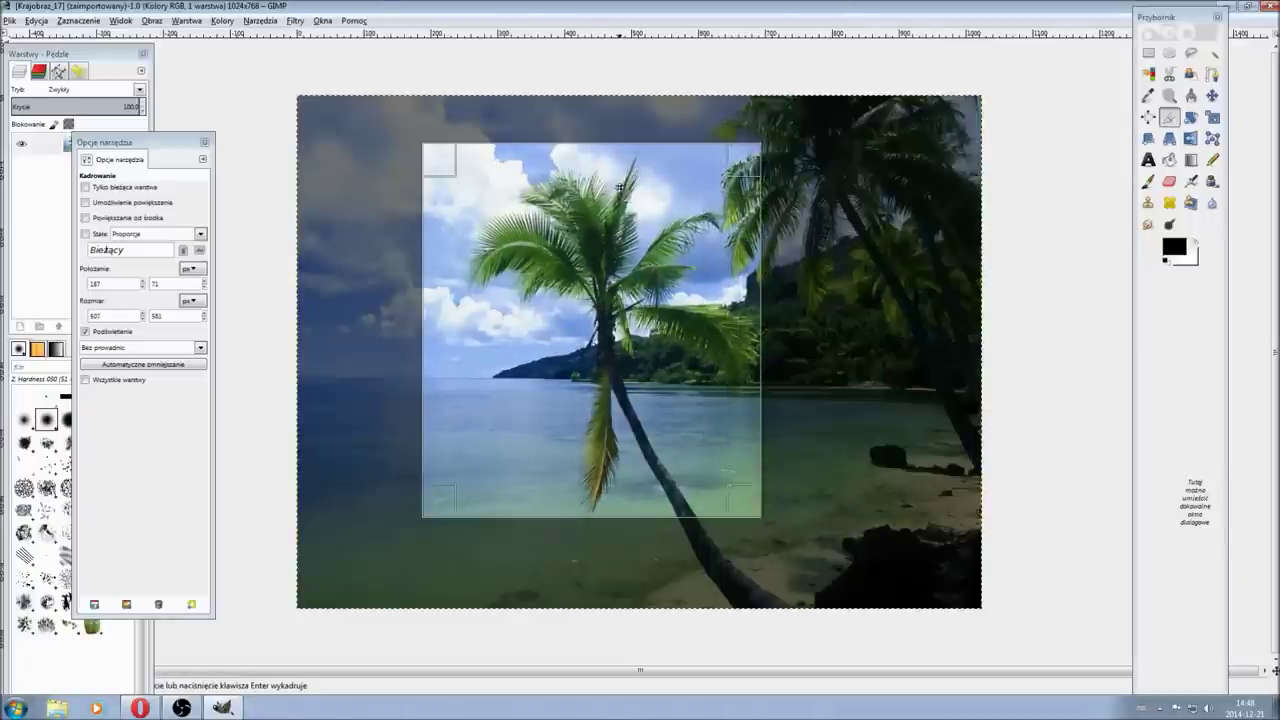
drag(627, 172, 634, 181)
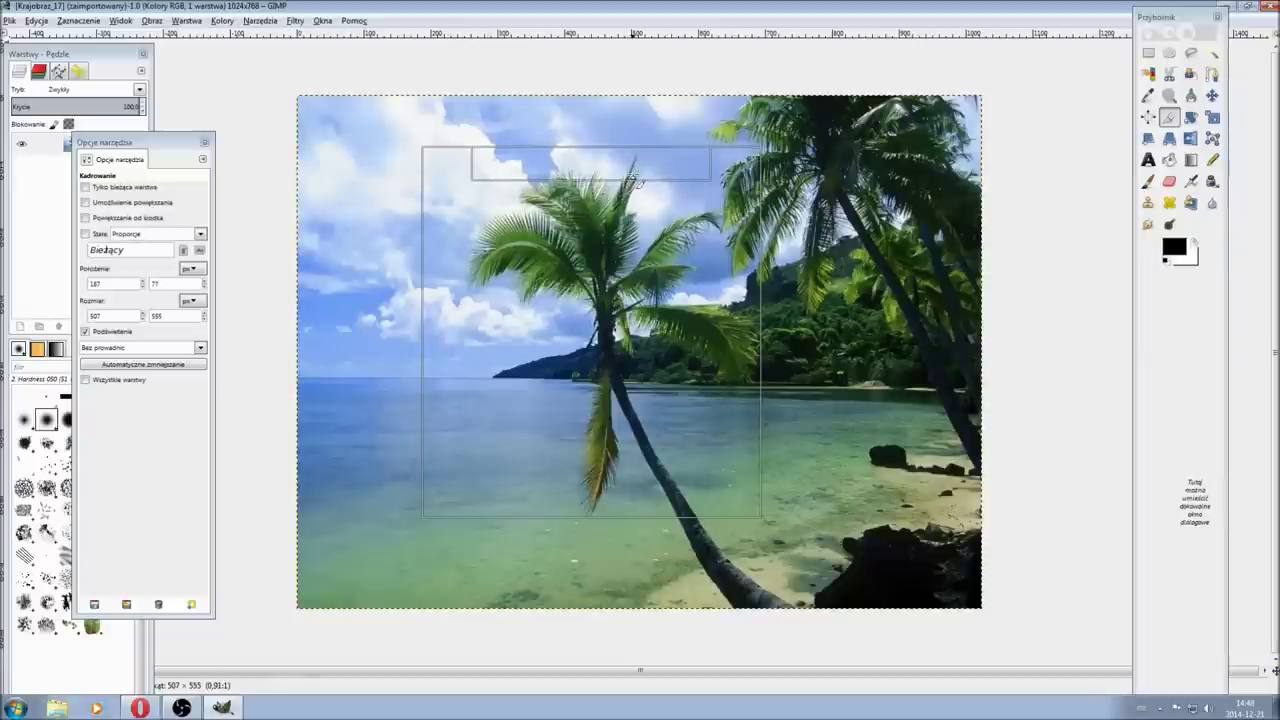
drag(441, 272, 446, 272)
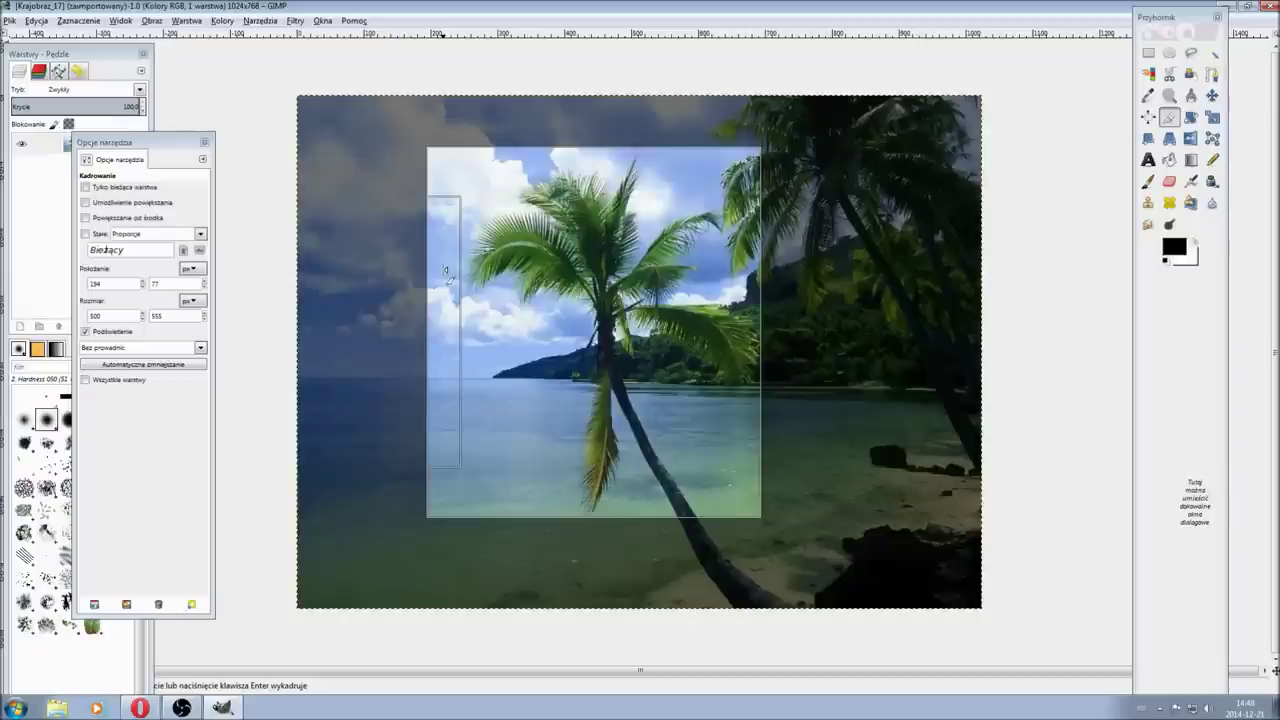
click(585, 328)
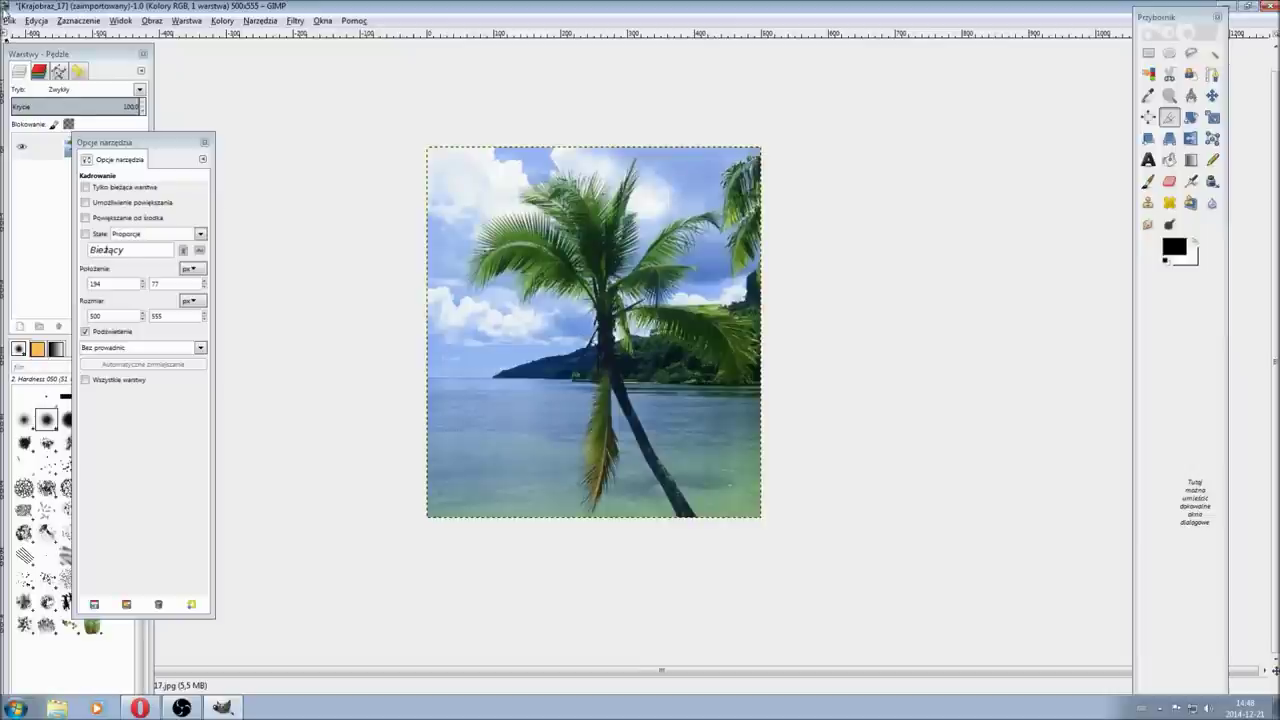
click(9, 20)
click(99, 203)
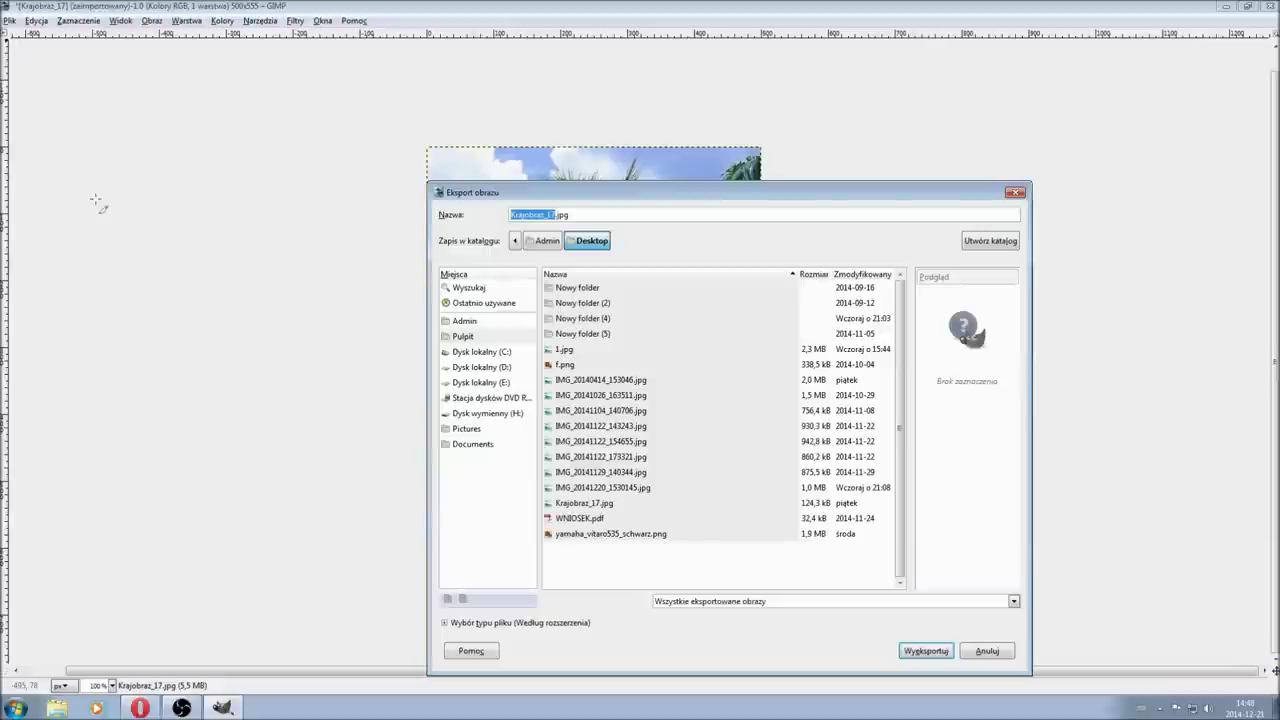
click(479, 337)
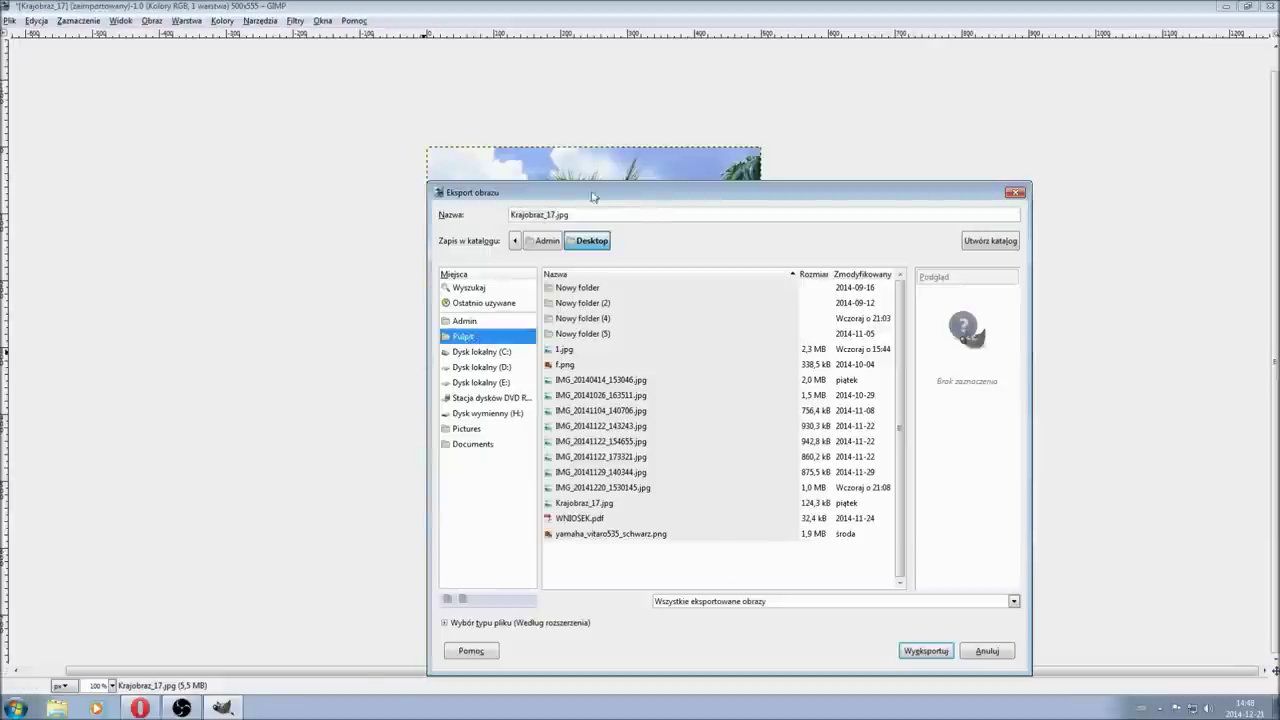
click(463, 623)
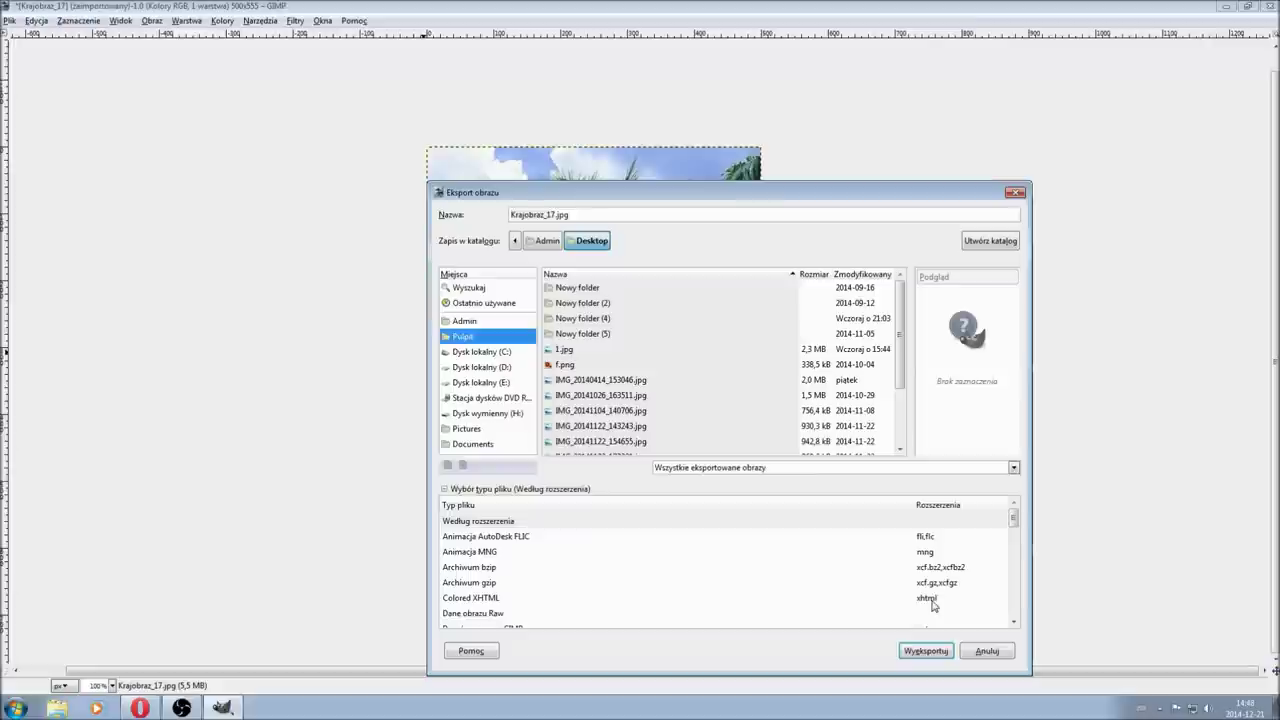
scroll(933, 576, down, 2)
scroll(933, 576, down, 5)
scroll(933, 576, down, 5)
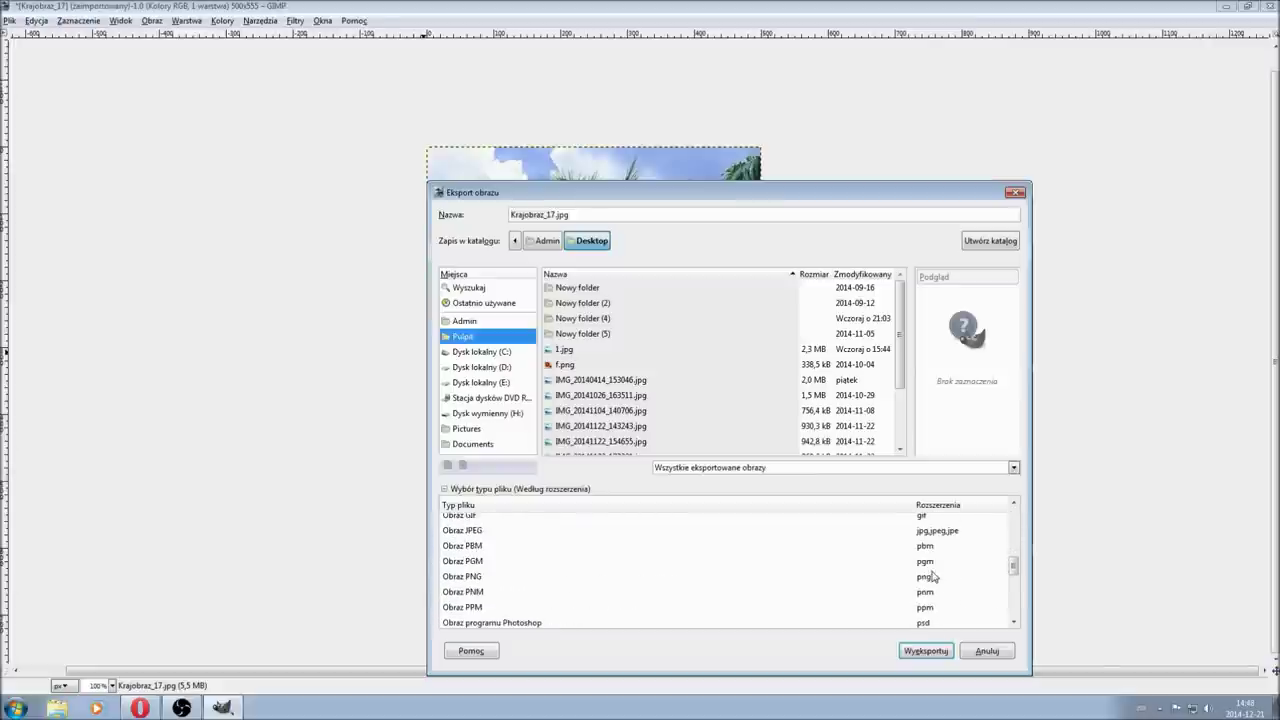
scroll(933, 576, up, 15)
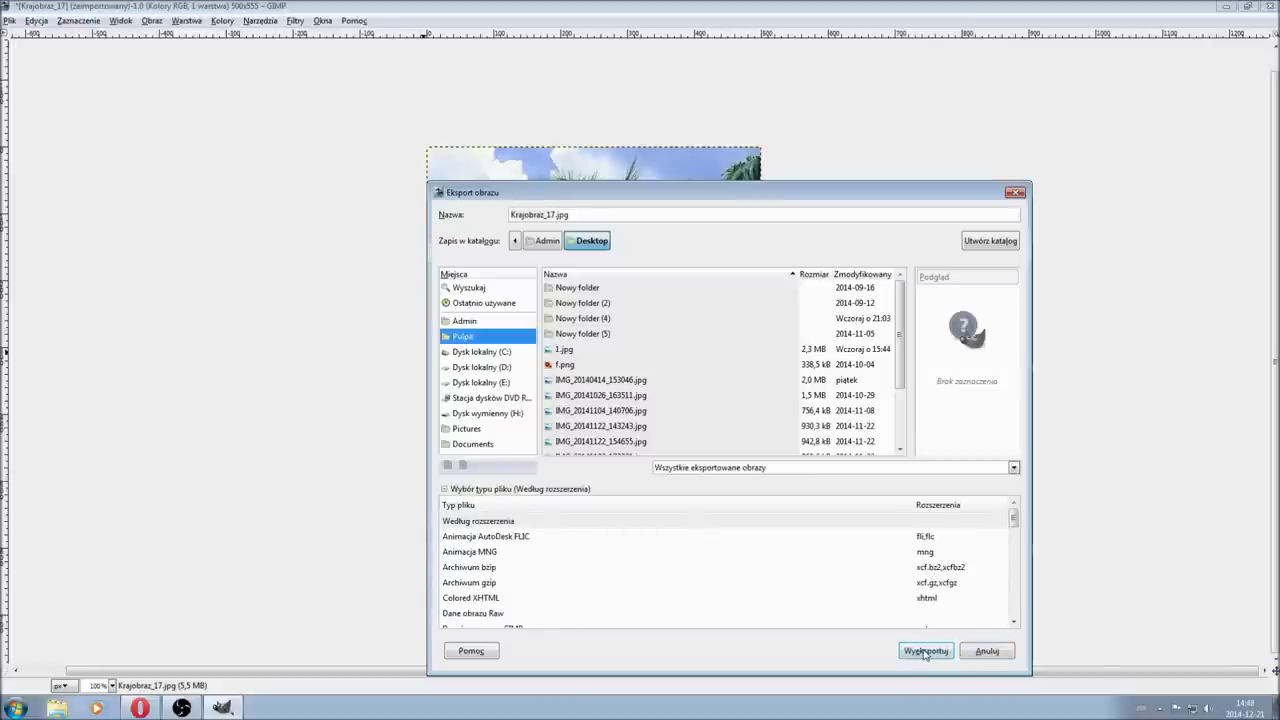
click(986, 651)
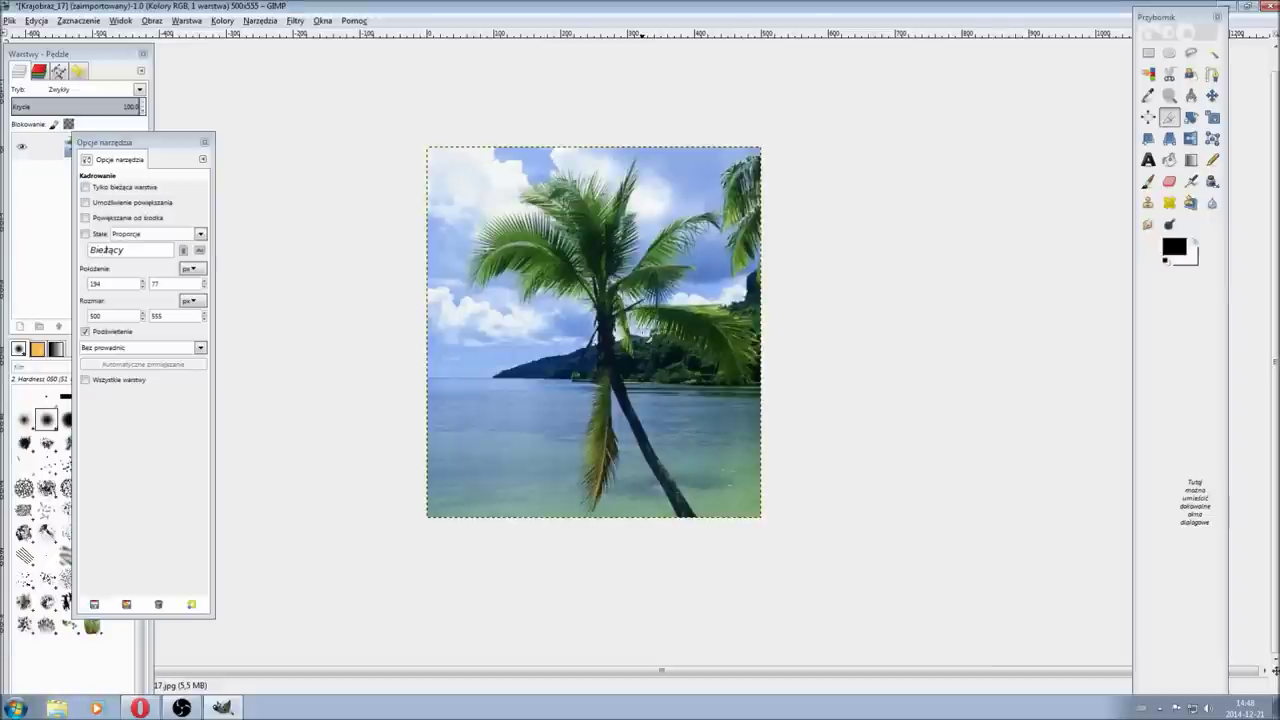
- Undo the crop to restore the 1024×768 photo and start scaling the layer
key(ctrl+z)
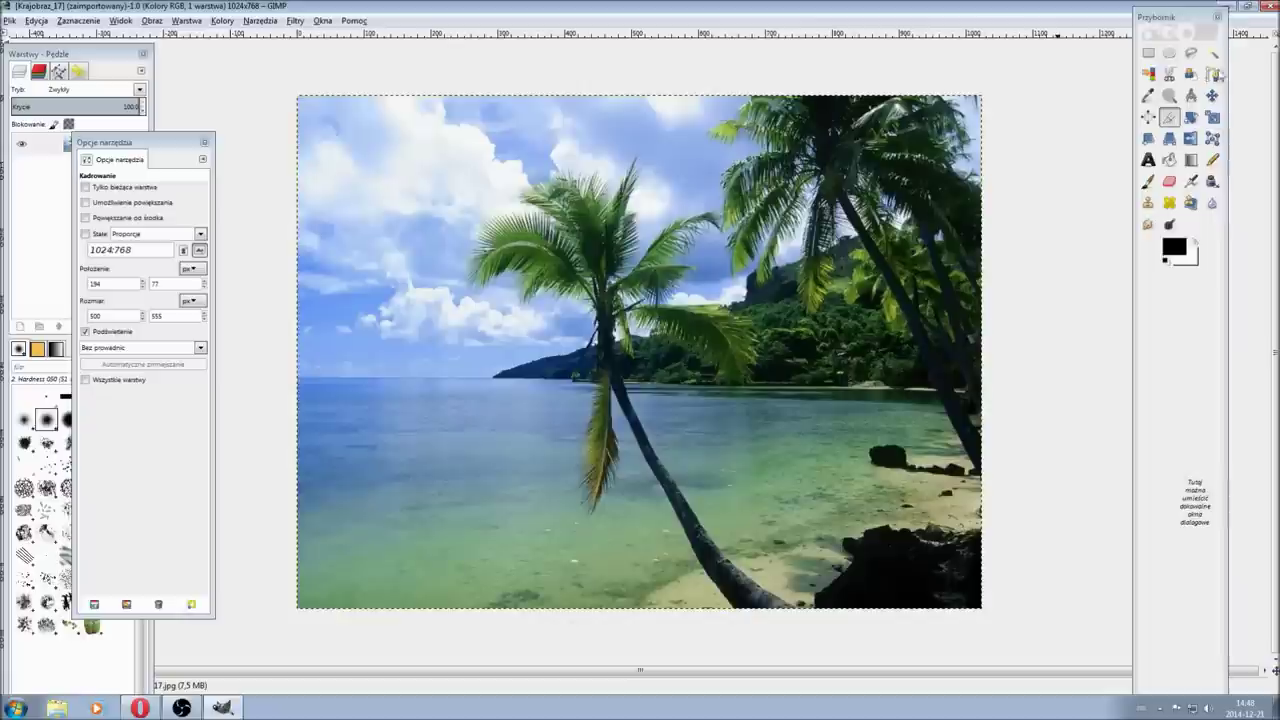
click(1213, 118)
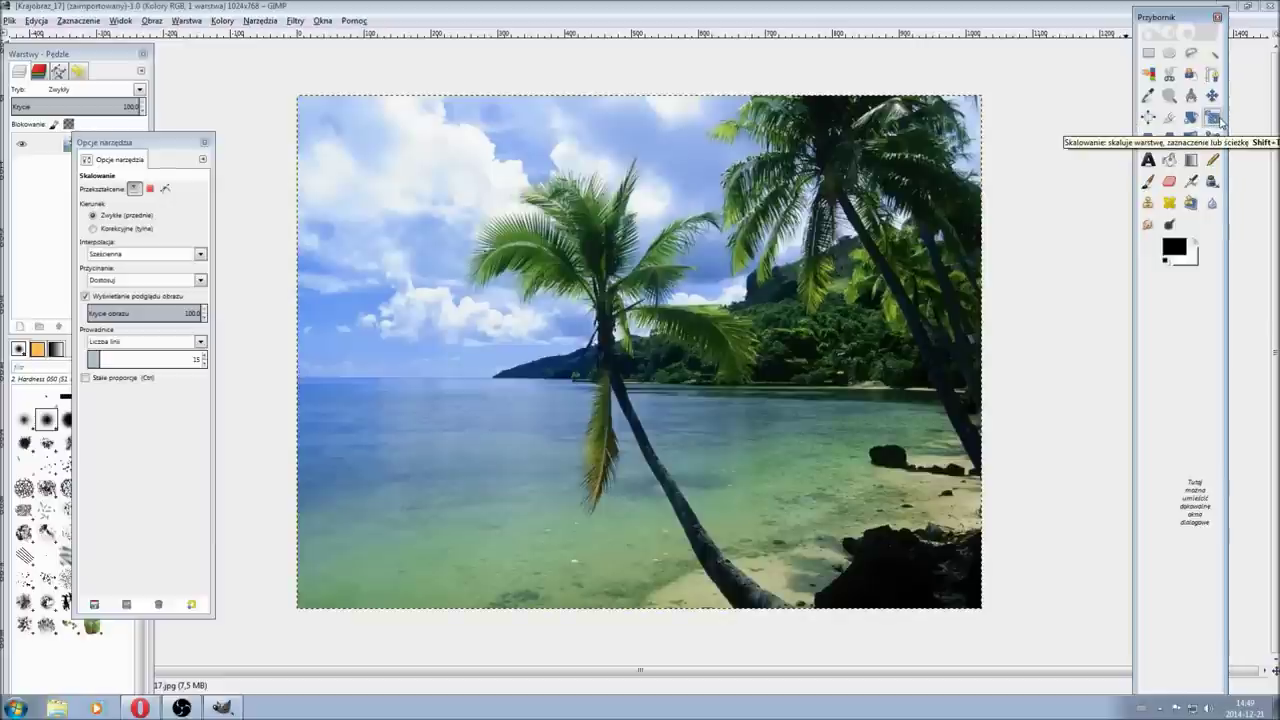
click(568, 358)
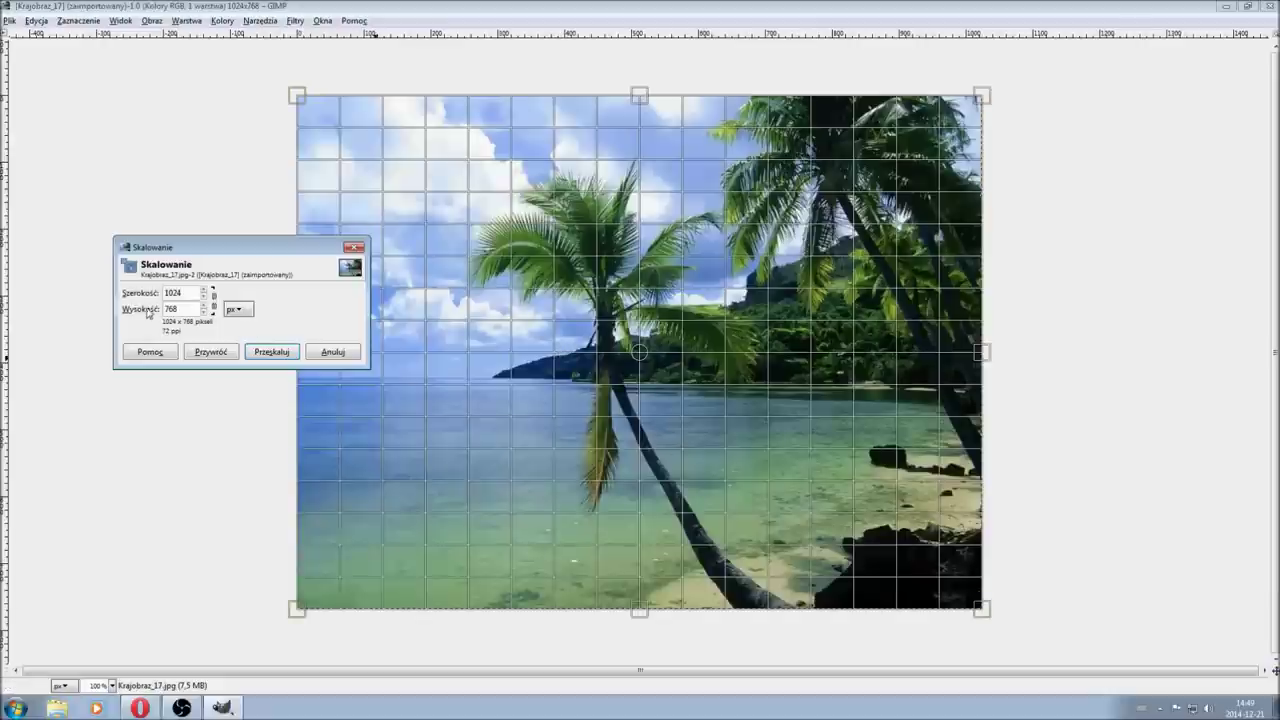
- Keep pixel units, trial-narrow the photo from its right side, then reset to 1024×768
click(238, 311)
click(296, 319)
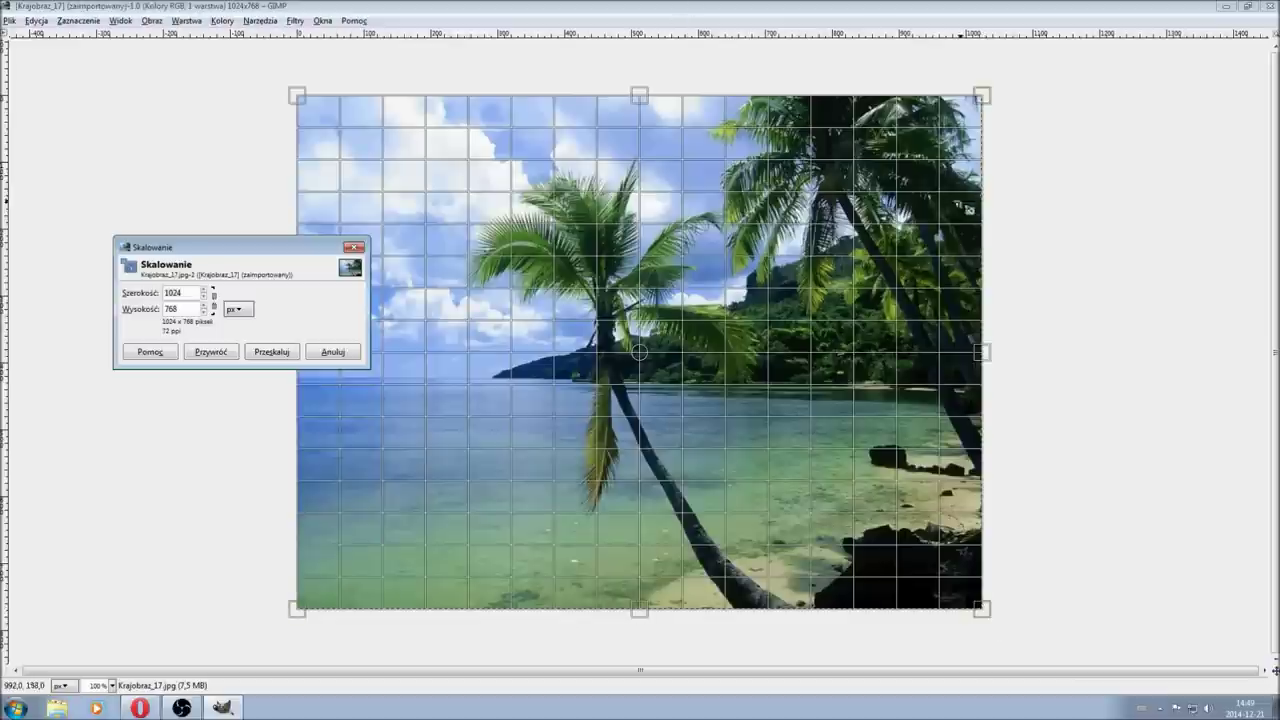
key(Tab)
mouse_move(984, 354)
mouse_down()
mouse_move(937, 370)
mouse_move(957, 372)
mouse_up()
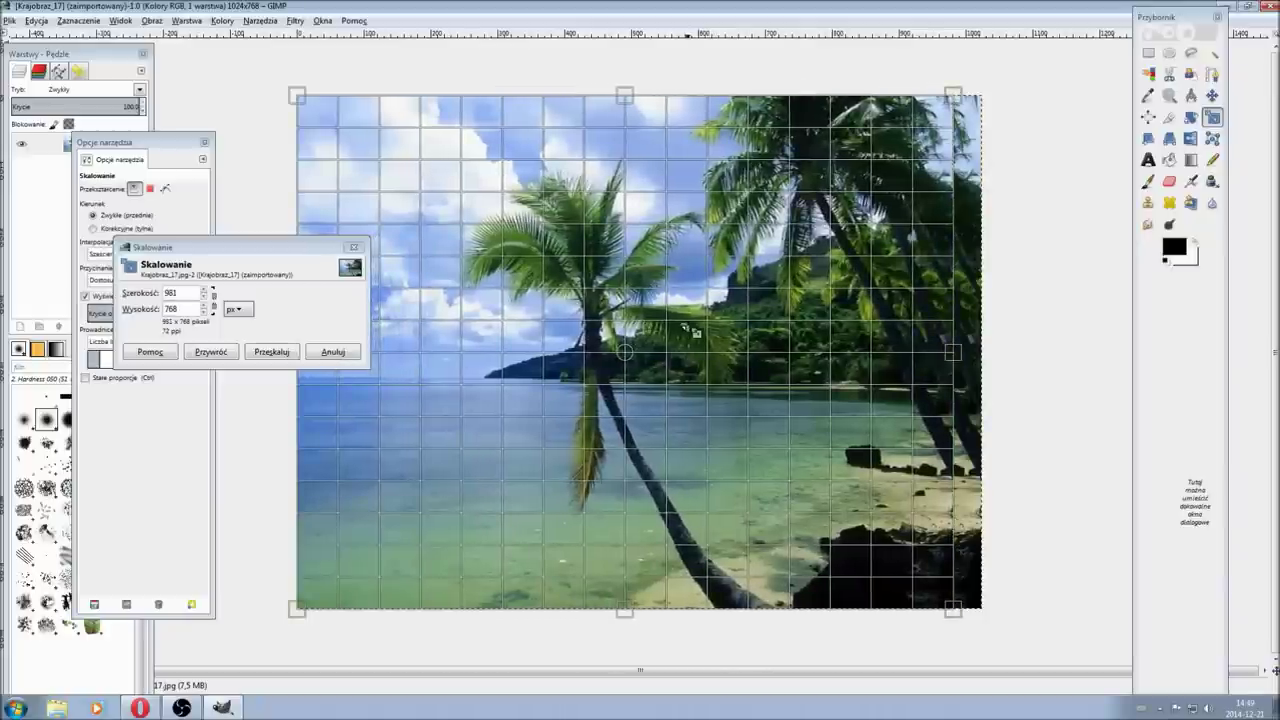
mouse_move(933, 343)
mouse_down()
mouse_move(541, 363)
mouse_move(694, 356)
mouse_up()
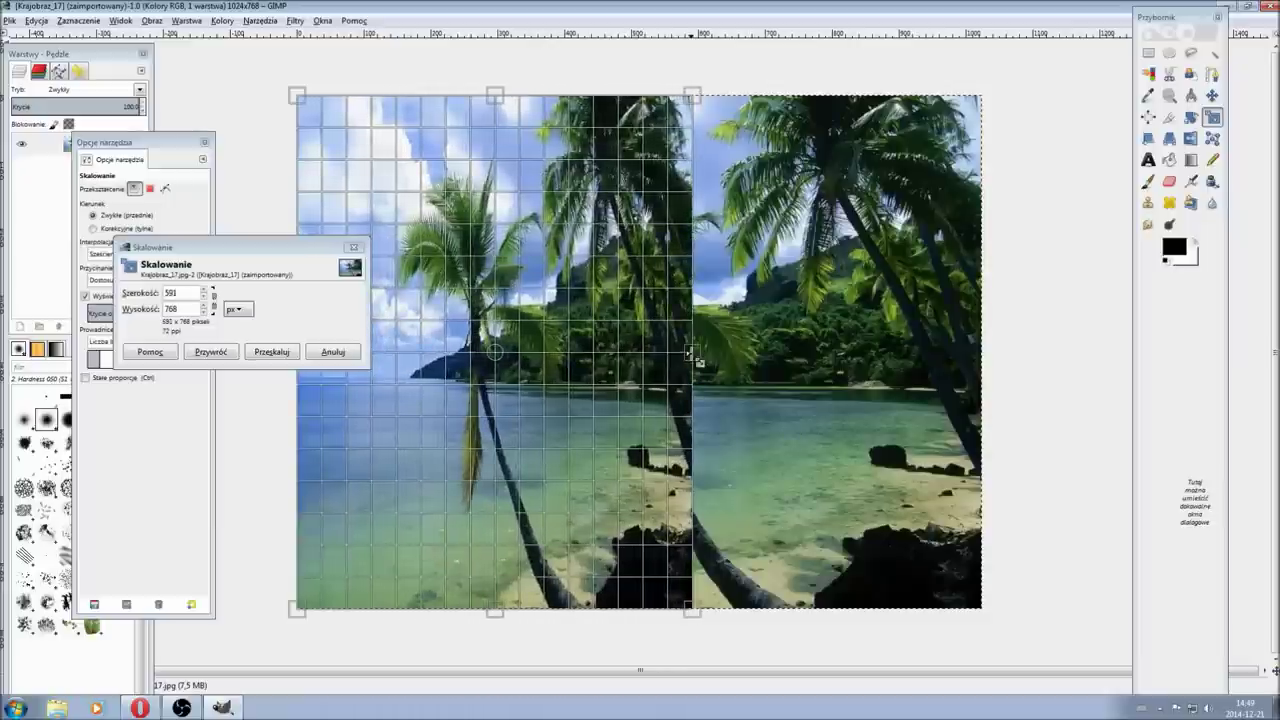
key(Tab)
click(211, 352)
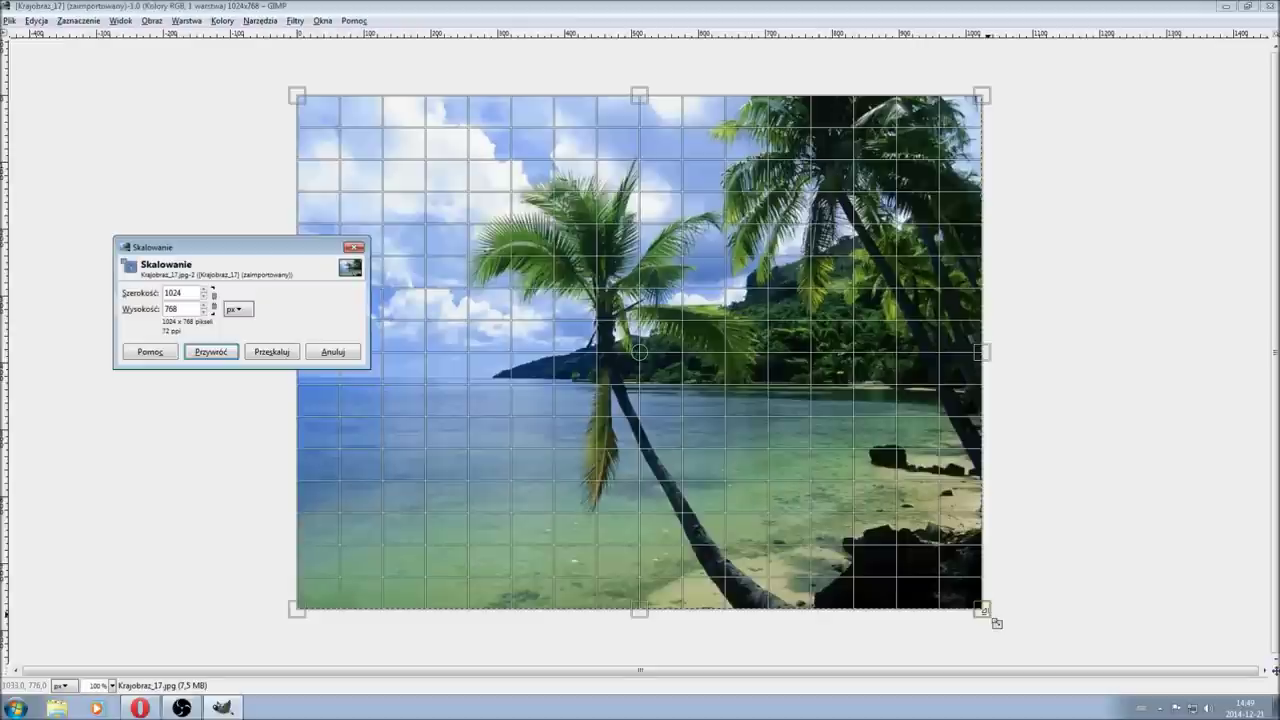
- Trial-shrink the photo from its corner, reset to 1024×768, and keep proportions locked
key(Tab)
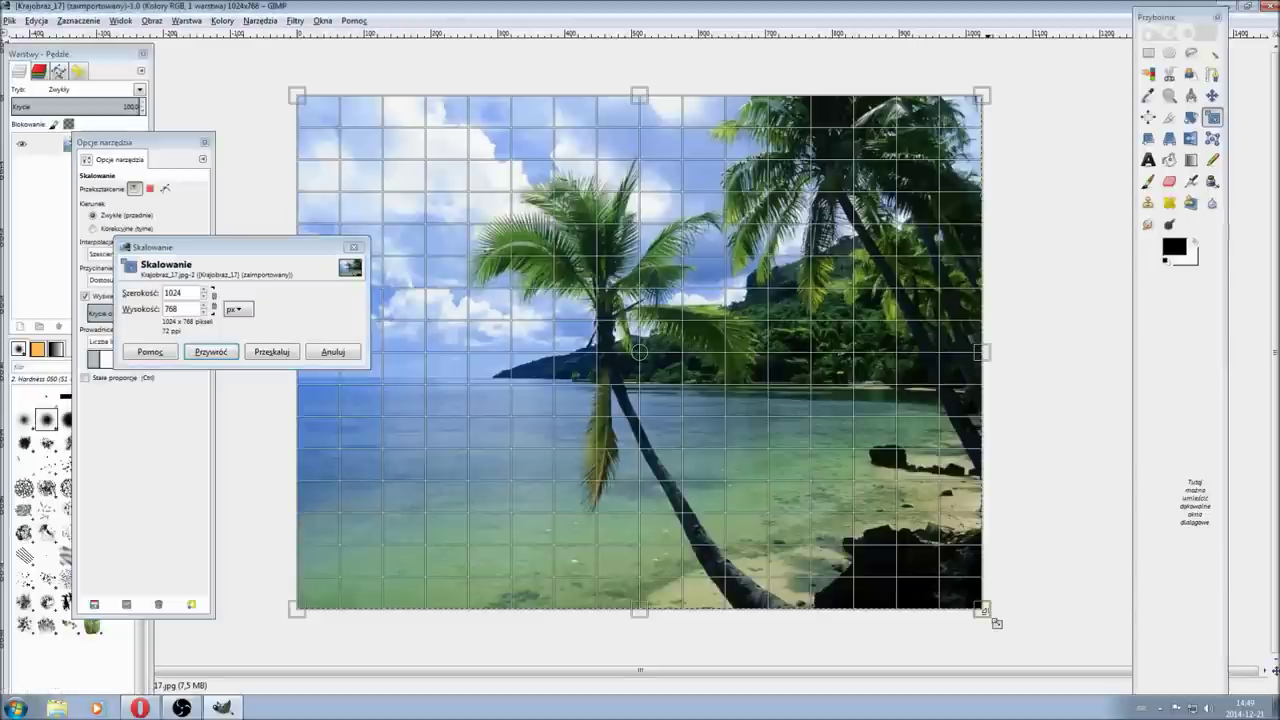
mouse_move(996, 622)
mouse_down()
mouse_move(834, 491)
mouse_move(684, 544)
mouse_move(415, 534)
mouse_move(771, 534)
mouse_move(943, 500)
mouse_move(869, 538)
mouse_move(600, 605)
mouse_move(460, 605)
mouse_move(763, 383)
mouse_move(831, 471)
mouse_move(856, 598)
mouse_up()
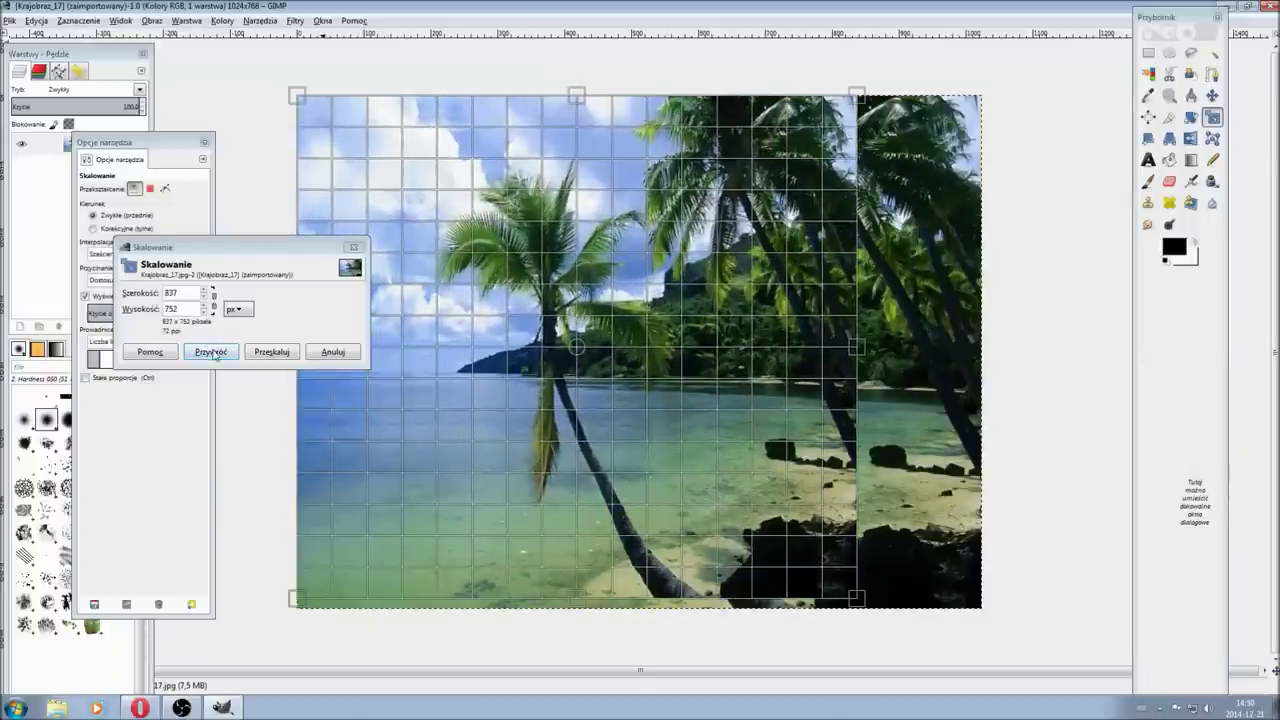
click(210, 351)
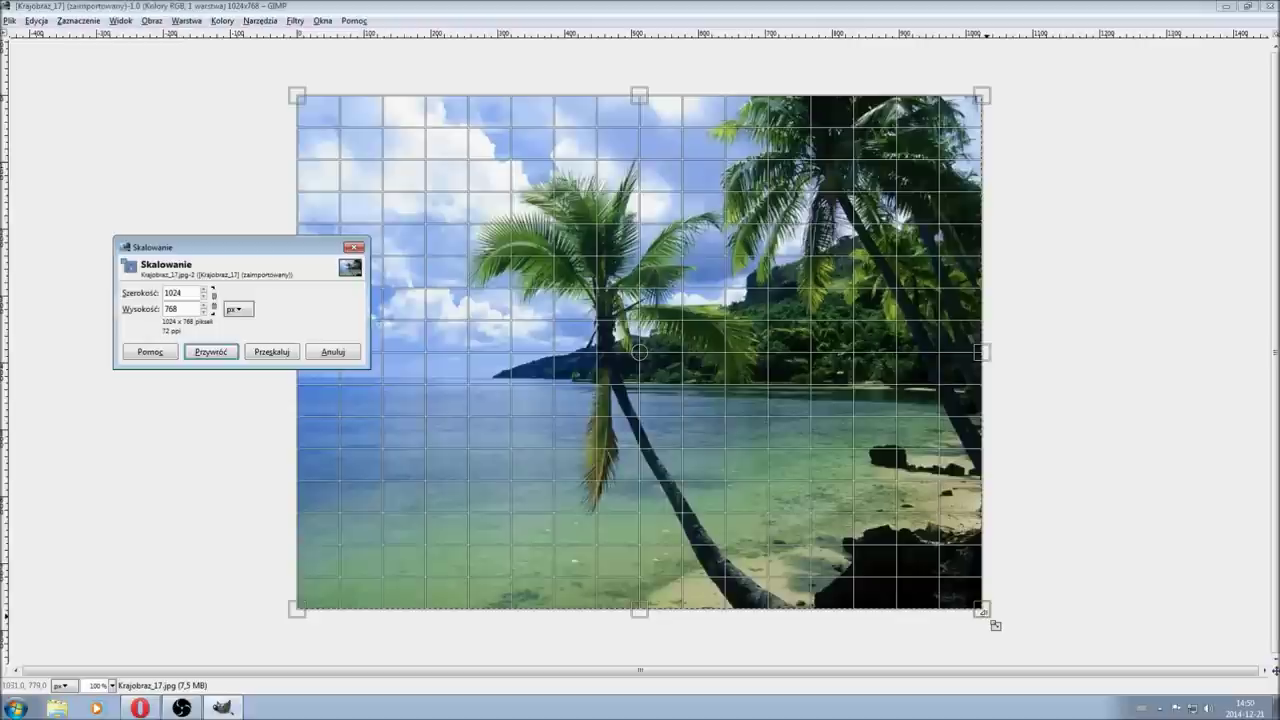
key(Tab)
- Scale the photo layer proportionally to exactly 500×375 px and apply it
mouse_move(983, 611)
mouse_down()
mouse_move(877, 540)
mouse_move(829, 333)
mouse_move(777, 342)
mouse_up()
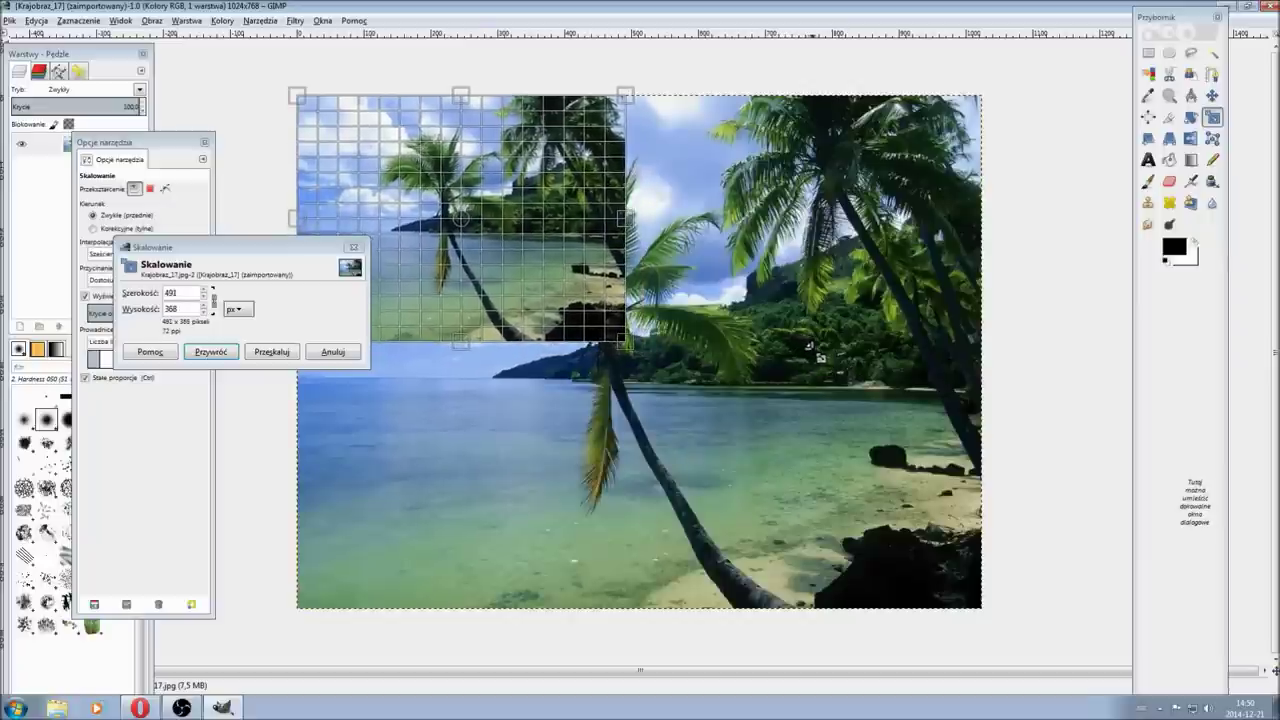
drag(777, 342, 829, 351)
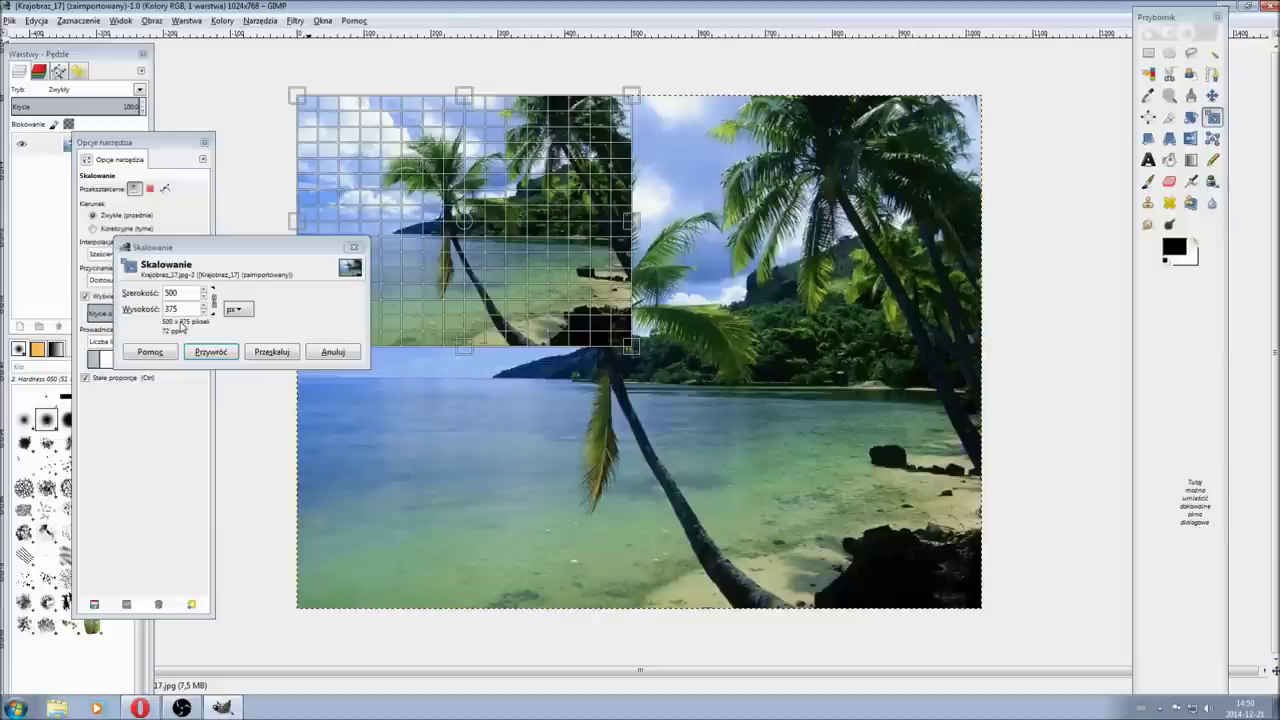
key(ctrl)
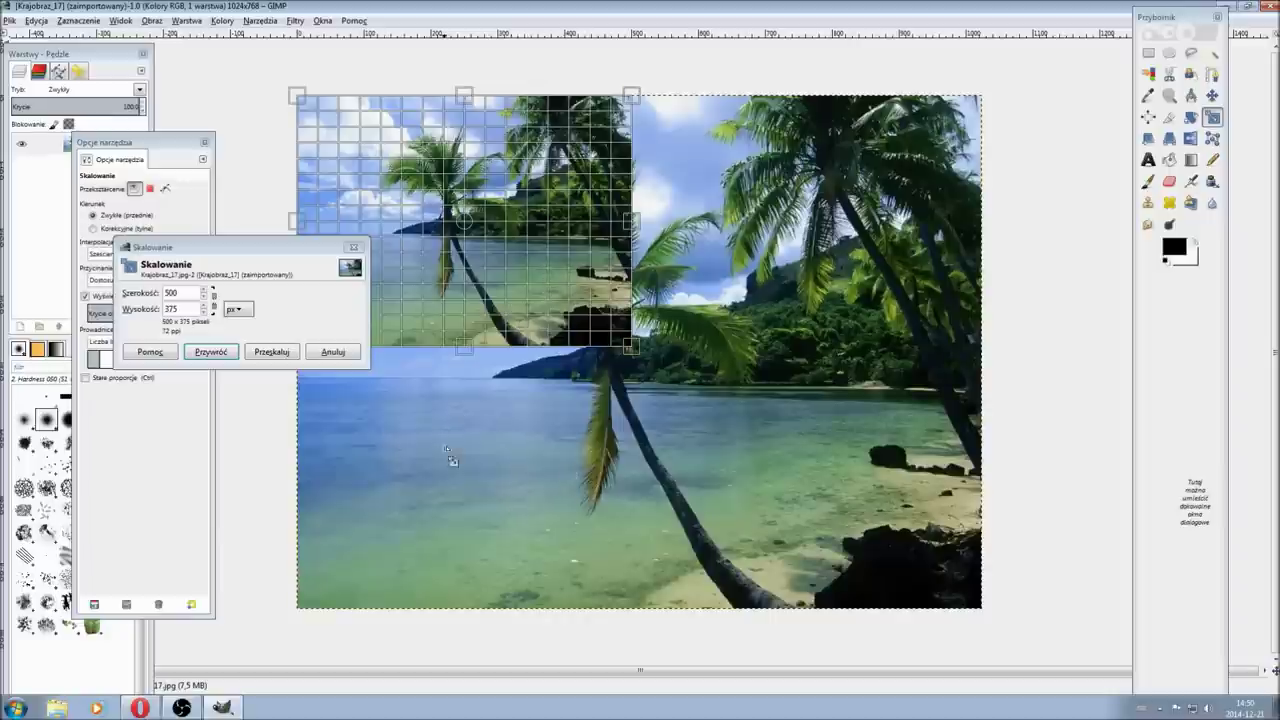
click(293, 352)
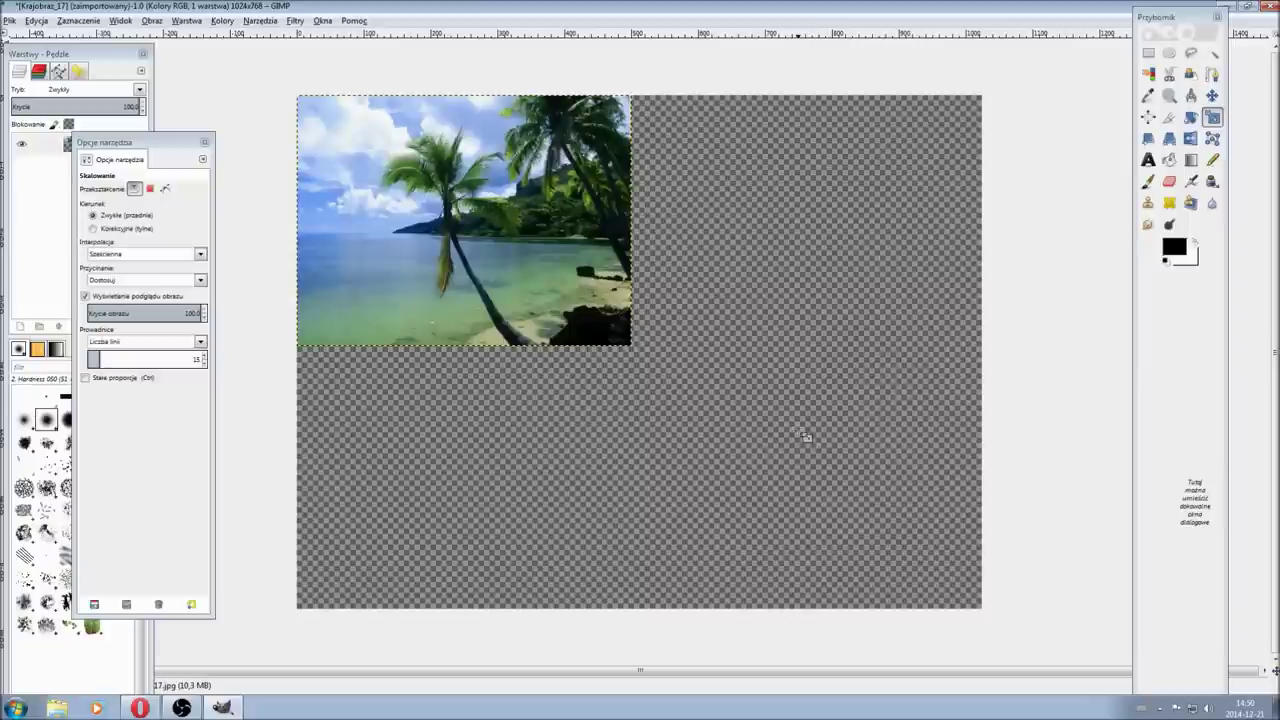
- Fit the canvas to the layer with Image > Fit Canvas to Layers and zoom to check 500×375
drag(184, 143, 3, 318)
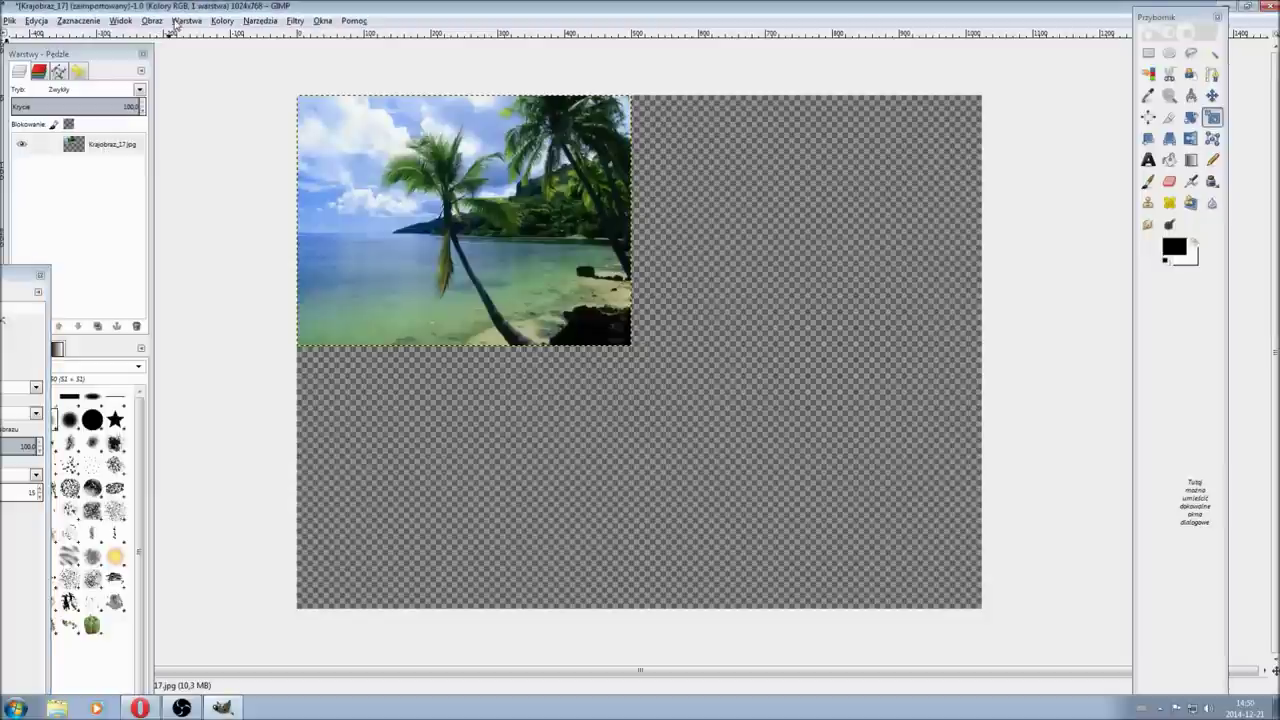
click(190, 21)
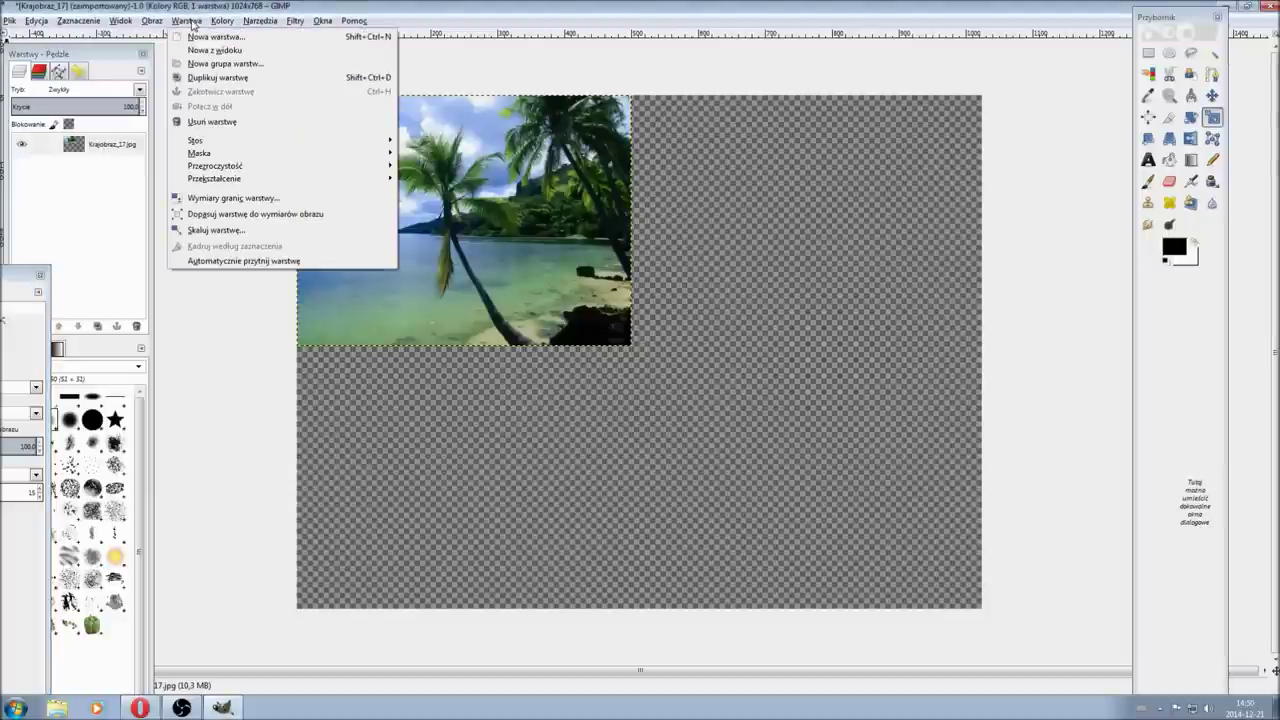
mouse_move(152, 20)
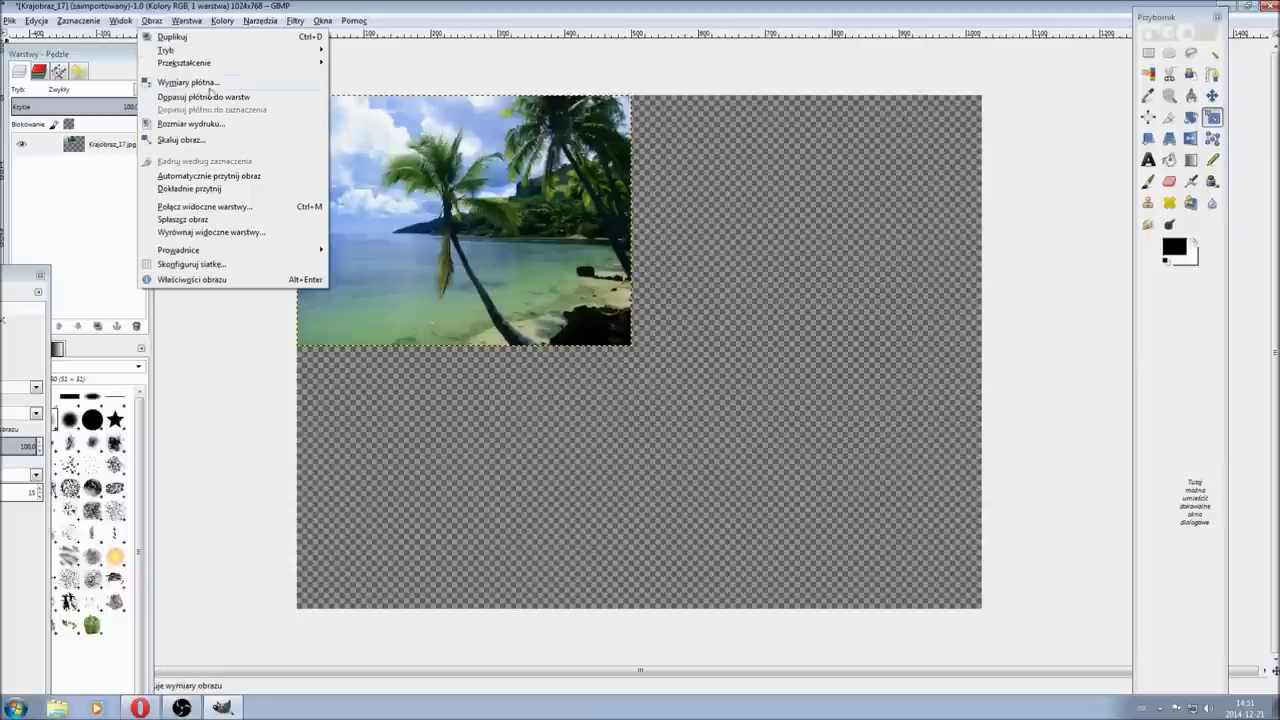
click(246, 100)
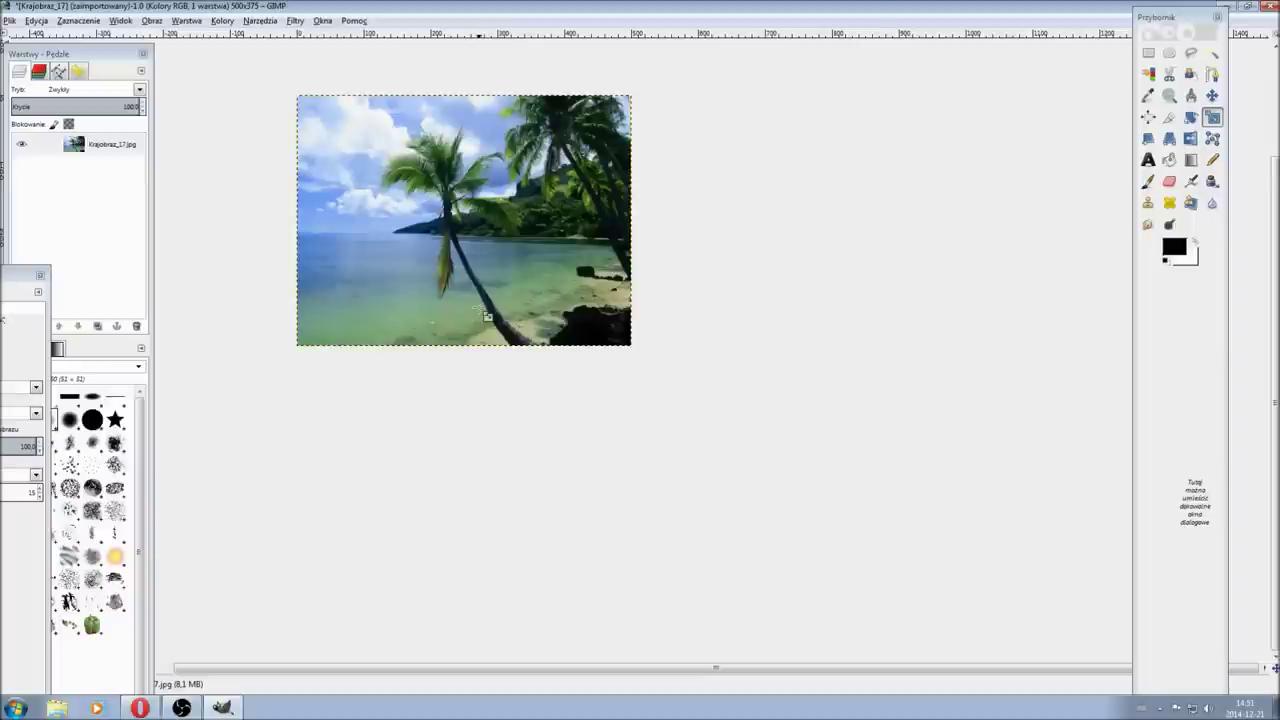
scroll(485, 315, up, 2)
scroll(485, 315, up, 1)
scroll(485, 315, down, 2)
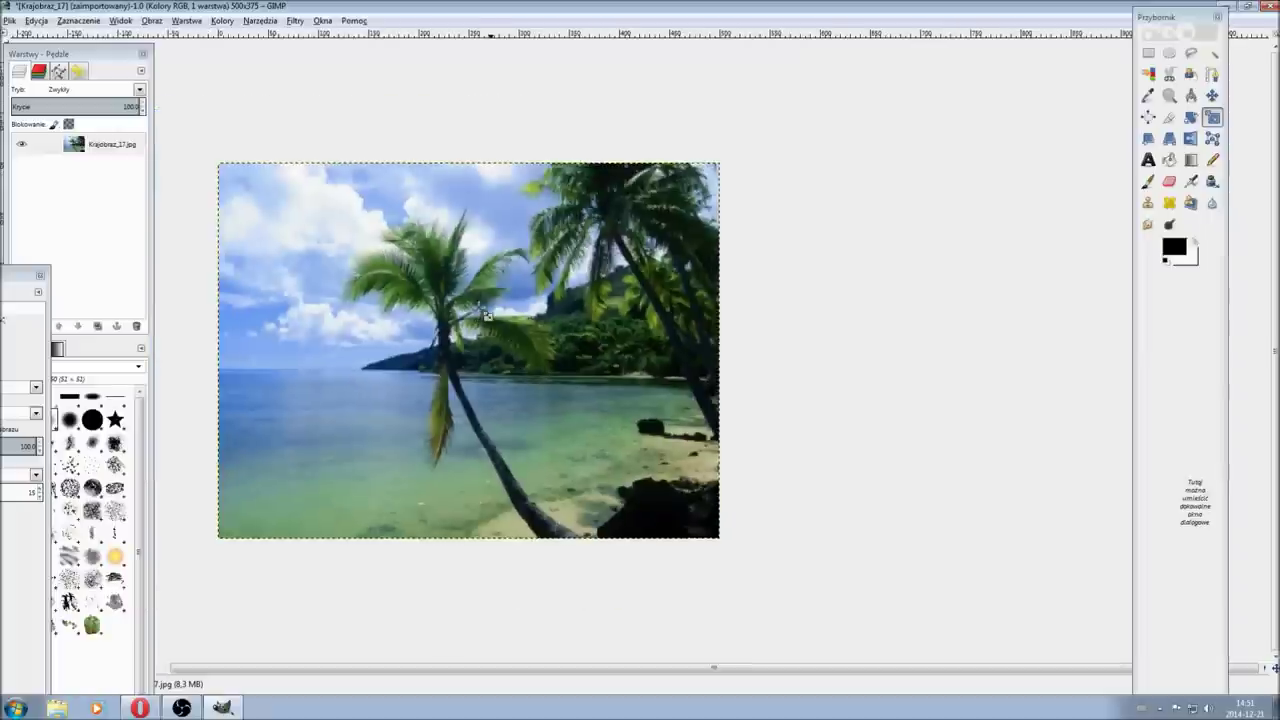